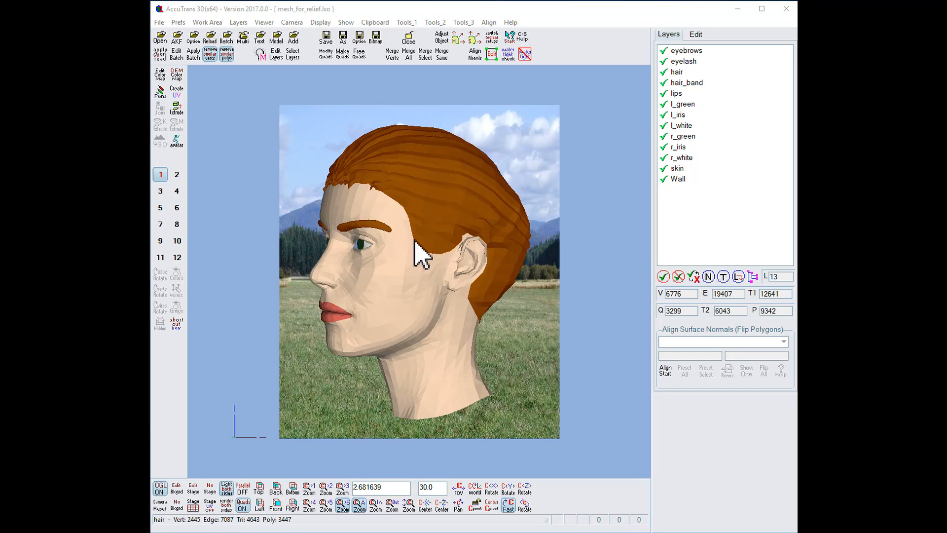
# - Calculate soft smoothing normals for the head model
pyautogui.click(396, 252)
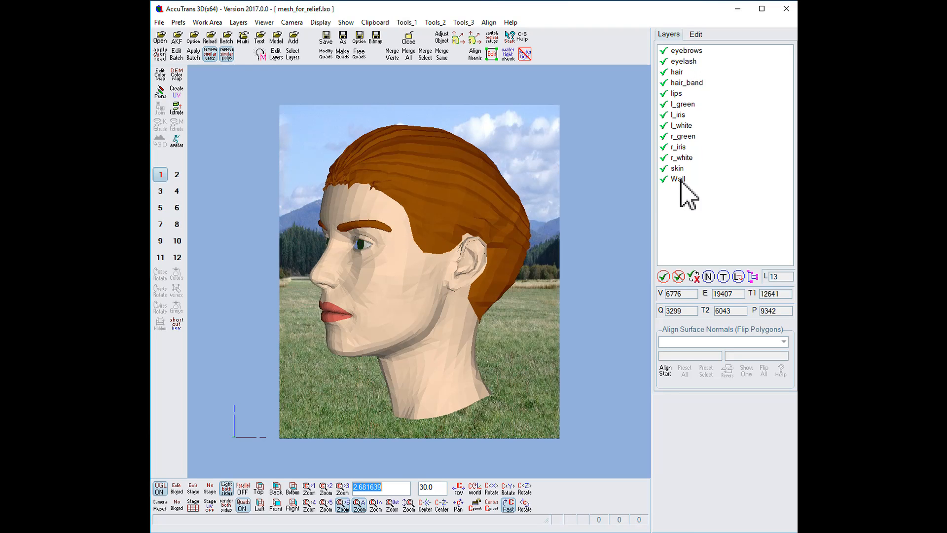
pyautogui.moveTo(458, 282); pyautogui.dragTo(466, 245)
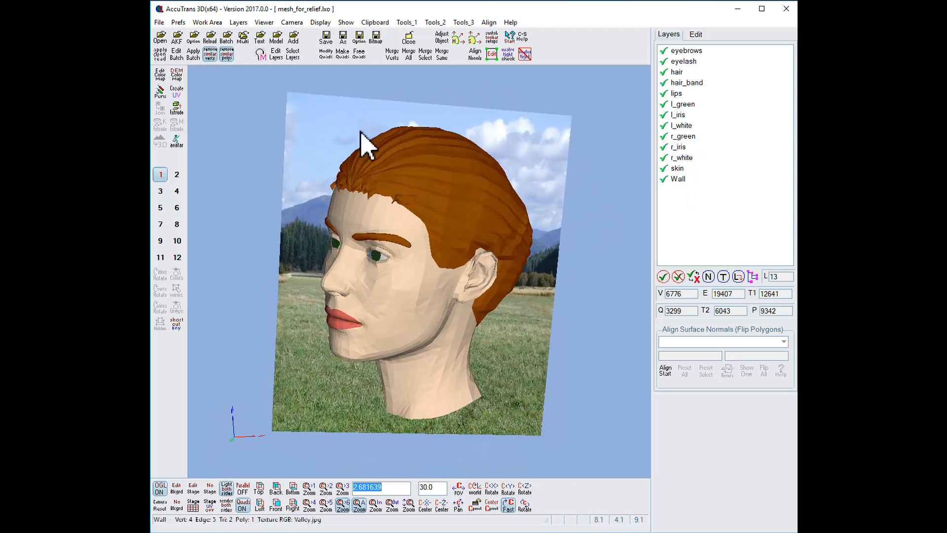
pyautogui.click(276, 506)
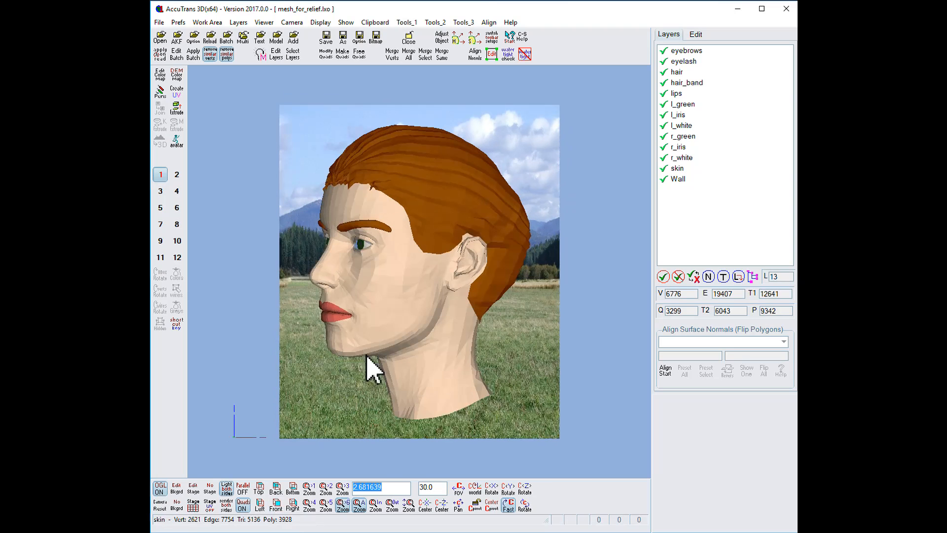
pyautogui.scroll(3, 368, 368)
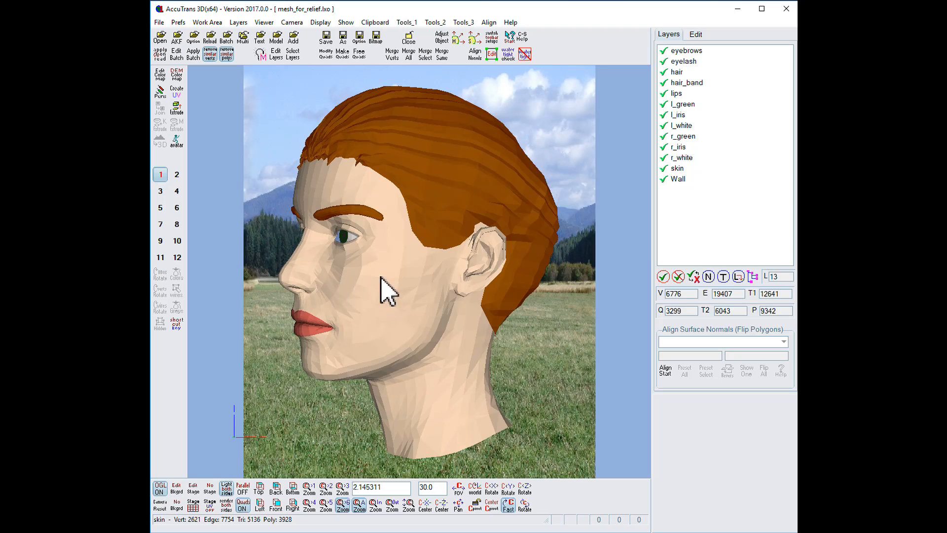
pyautogui.click(475, 39)
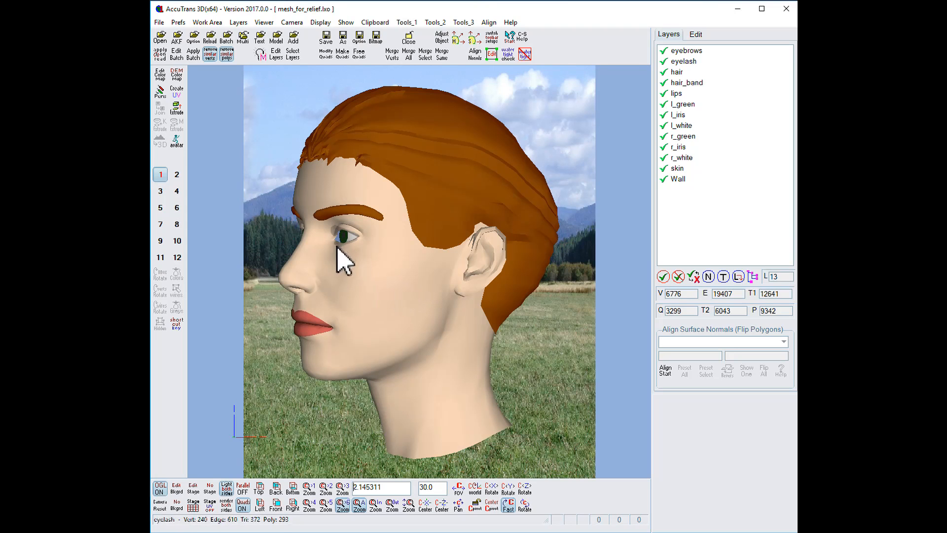
# - Turn off the eyelash layer around the head model's eyes
pyautogui.scroll(5, 340, 243)
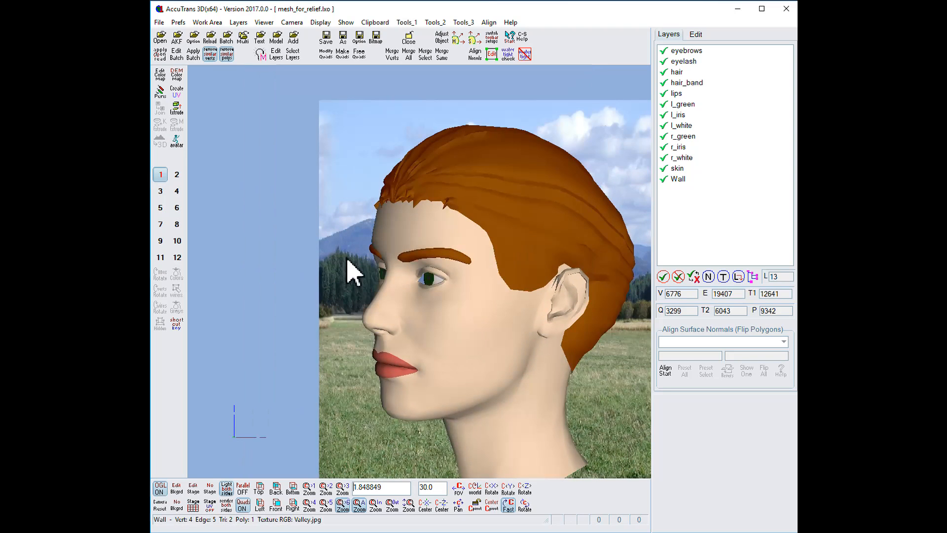
pyautogui.scroll(5, 348, 261)
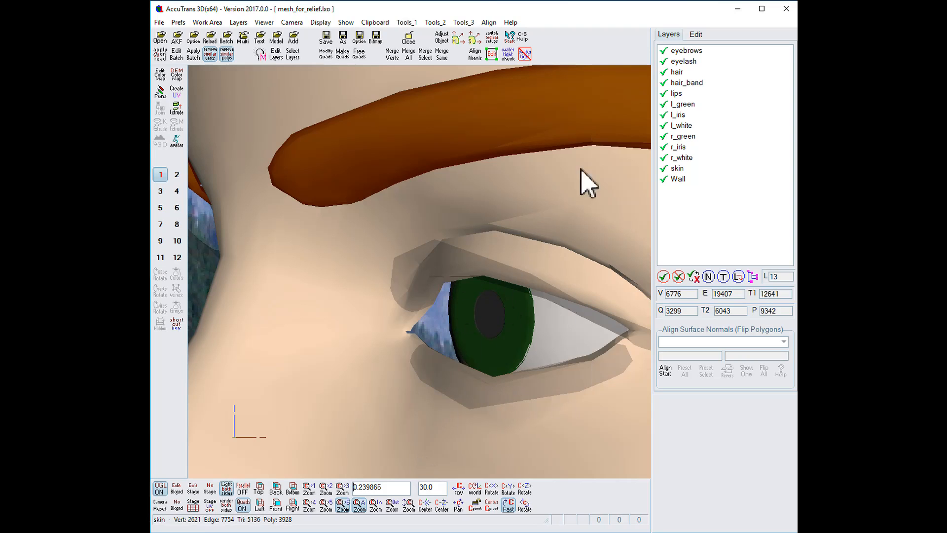
pyautogui.click(664, 62)
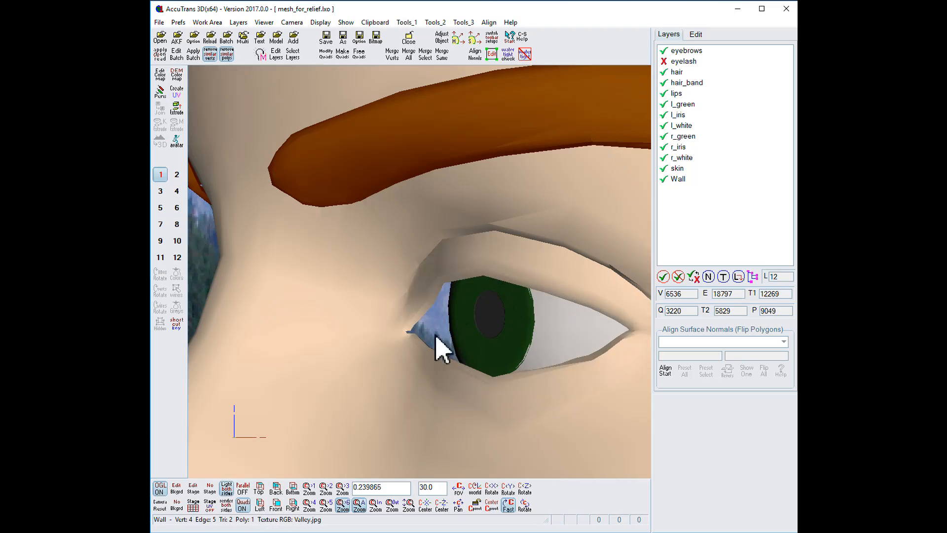
pyautogui.moveTo(439, 415); pyautogui.dragTo(419, 409)
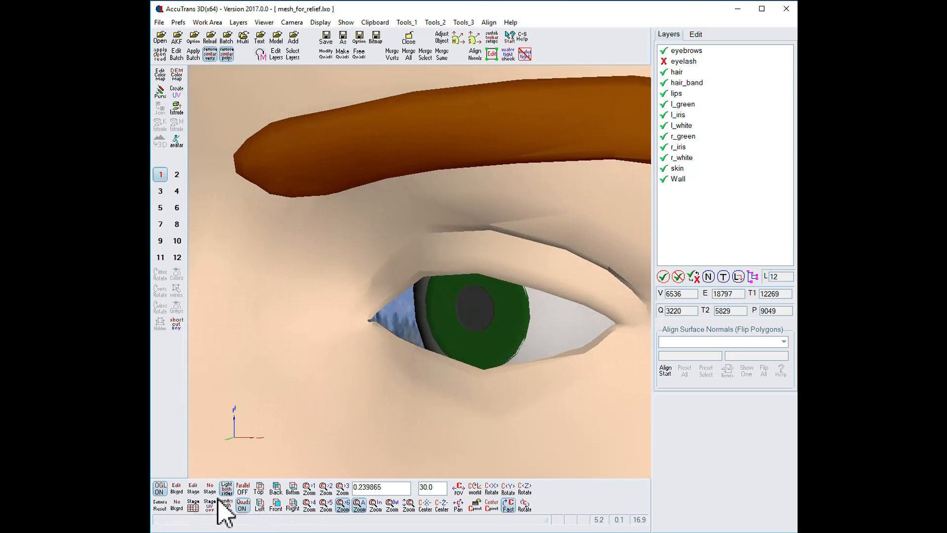
pyautogui.click(158, 505)
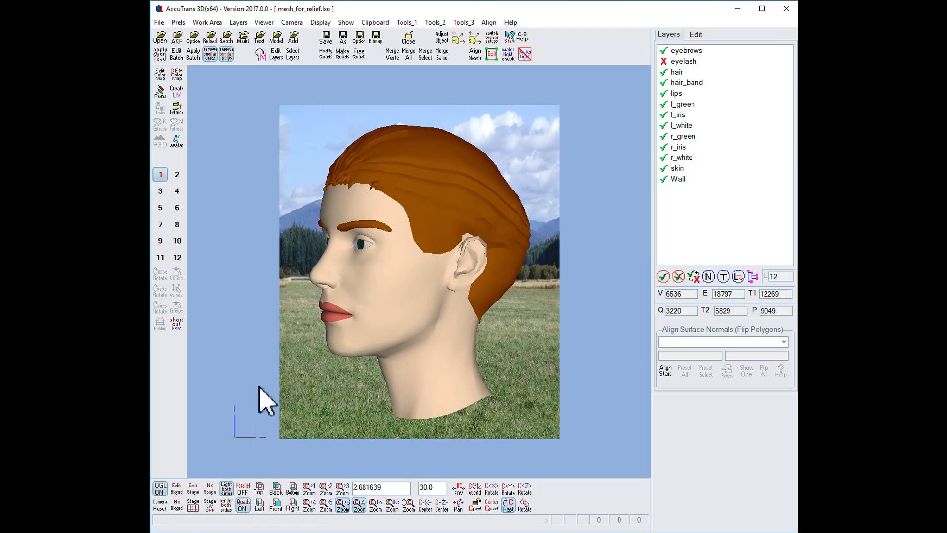
# - Rotate the head and wall -90 degrees on the X axis about their mid point
pyautogui.click(260, 488)
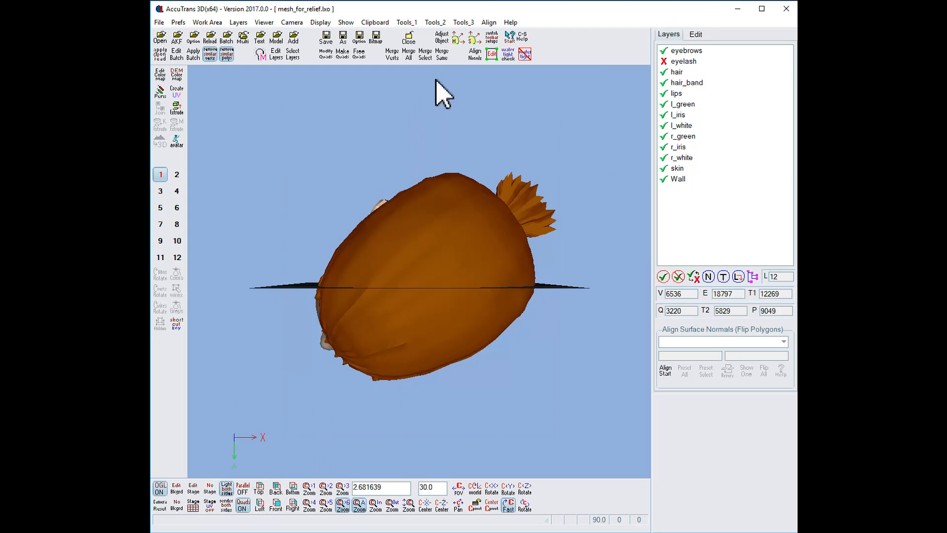
pyautogui.click(443, 38)
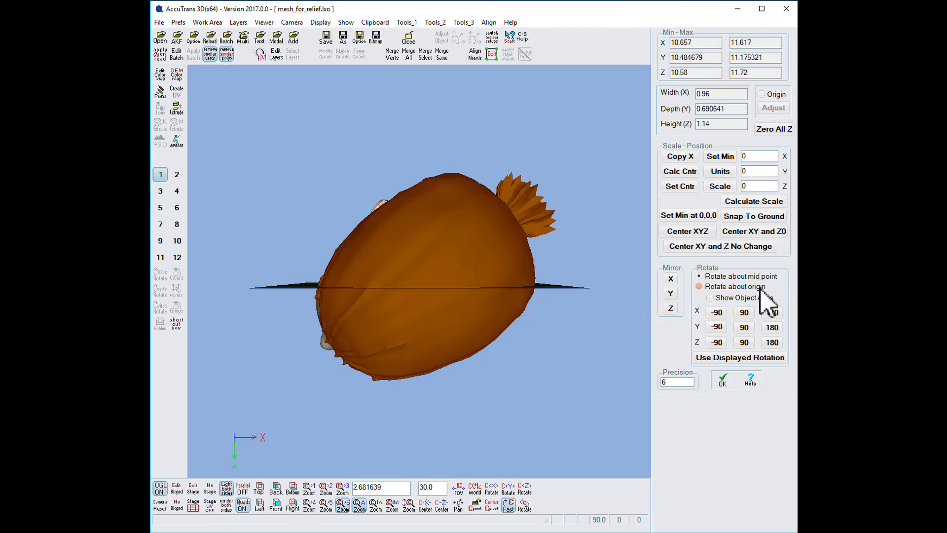
pyautogui.click(716, 313)
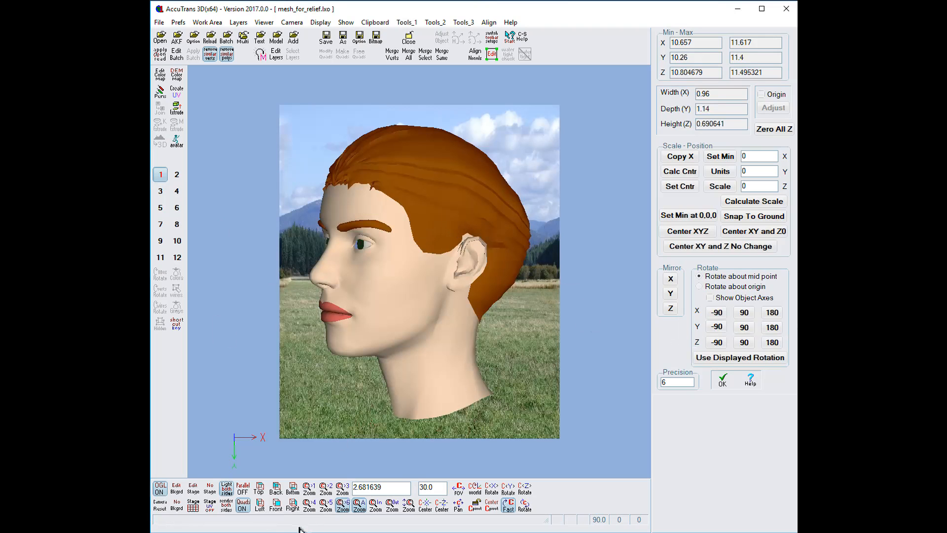
pyautogui.click(276, 505)
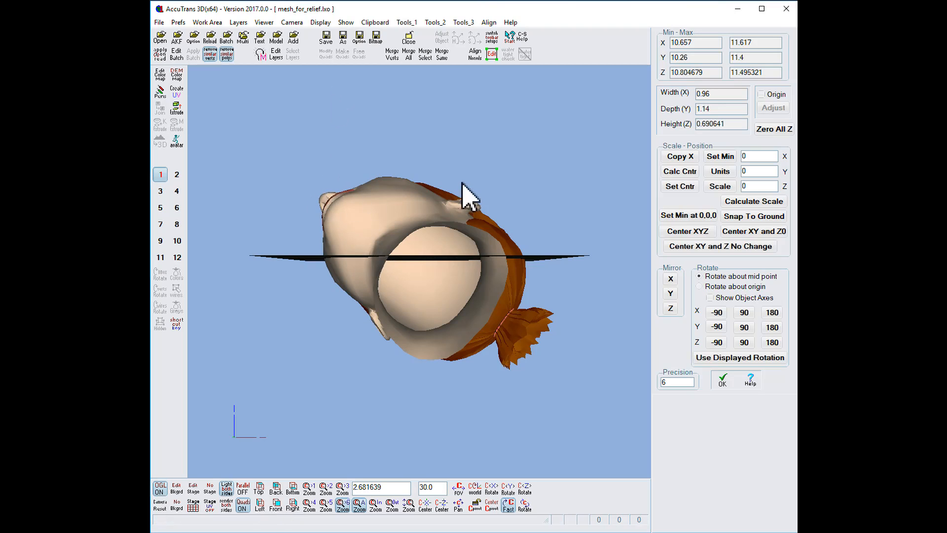
pyautogui.click(723, 380)
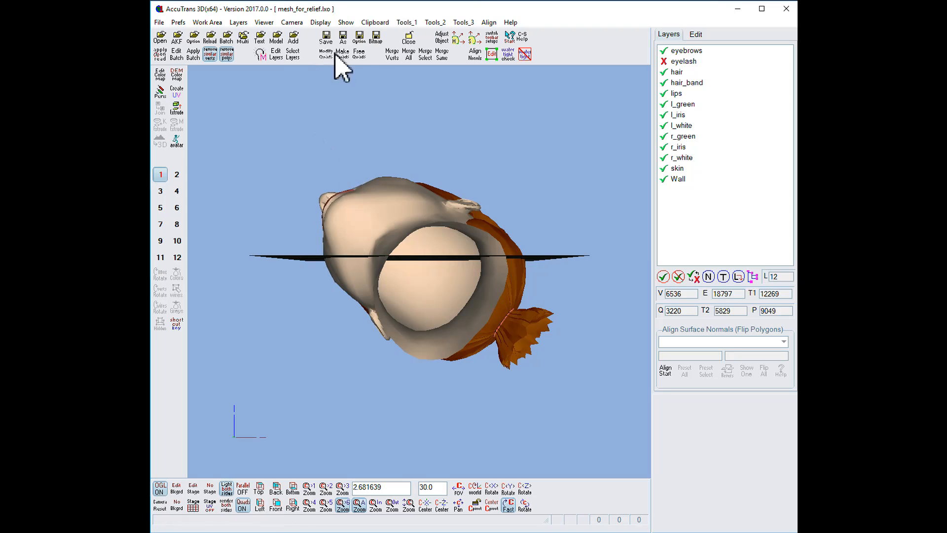
# - Copy the enabled layers to the clipboard and paste them into the empty work area 2
pyautogui.click(373, 23)
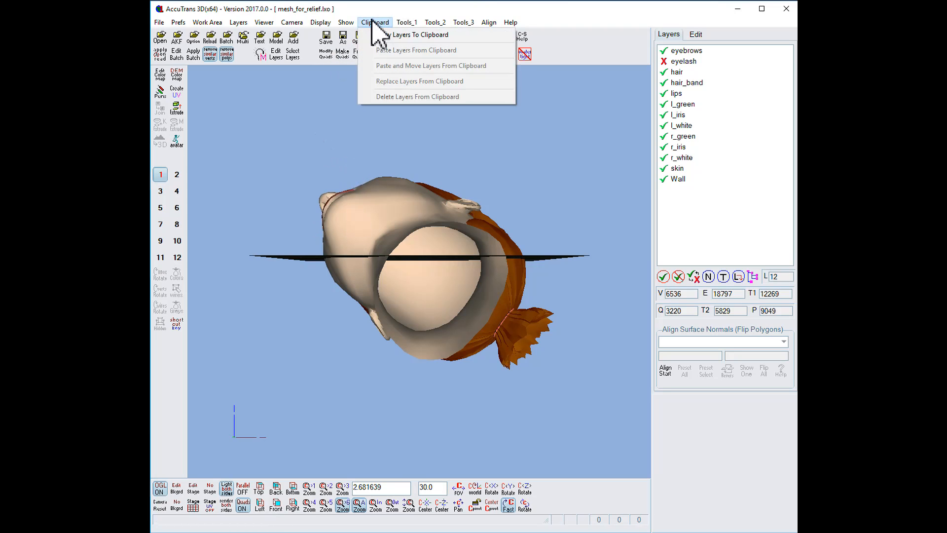
pyautogui.click(387, 34)
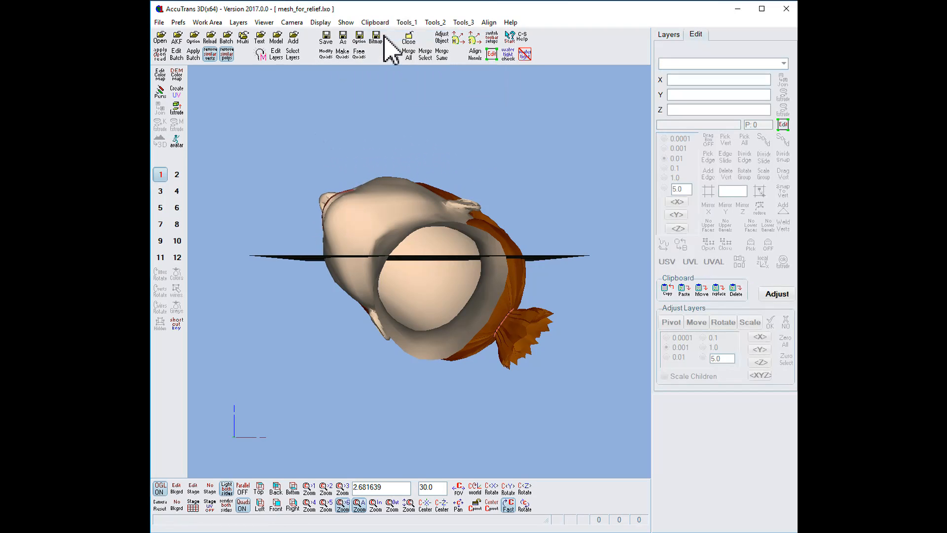
pyautogui.click(177, 176)
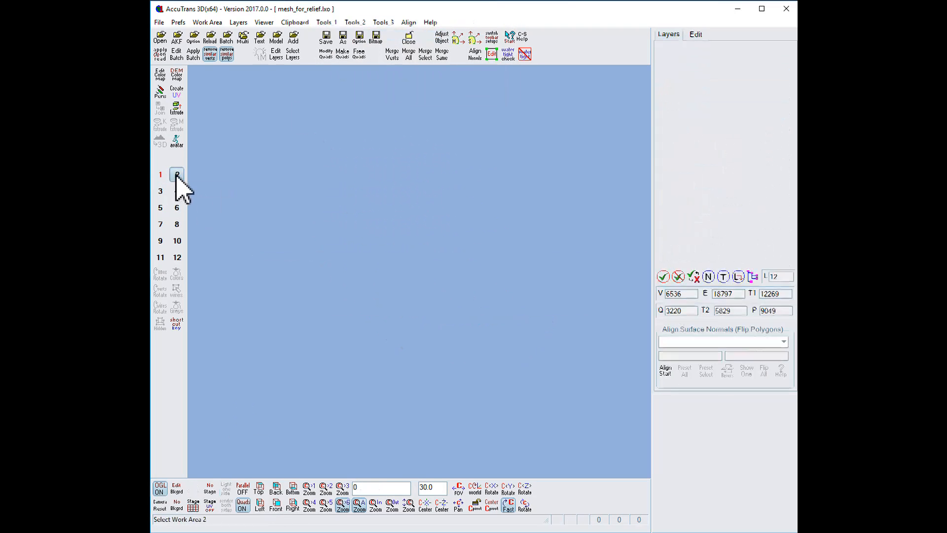
pyautogui.click(294, 23)
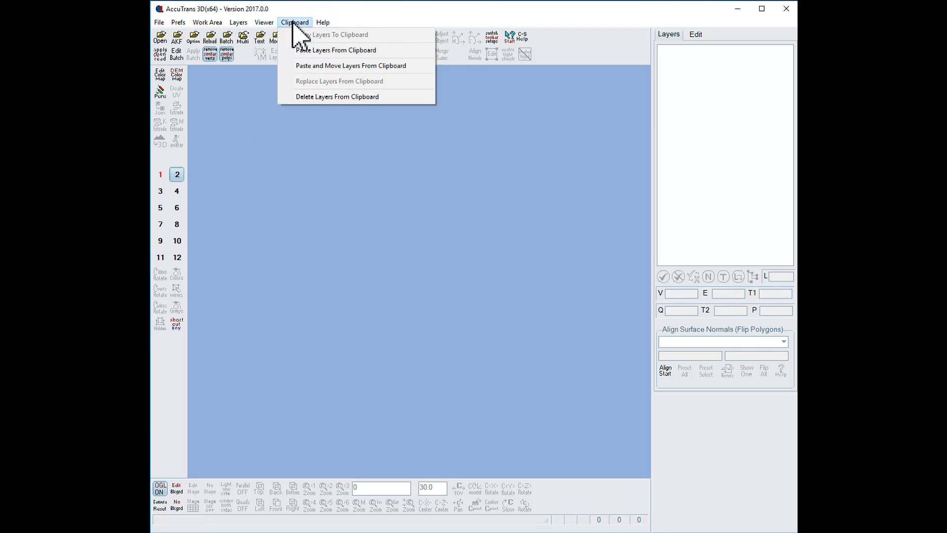
pyautogui.click(312, 51)
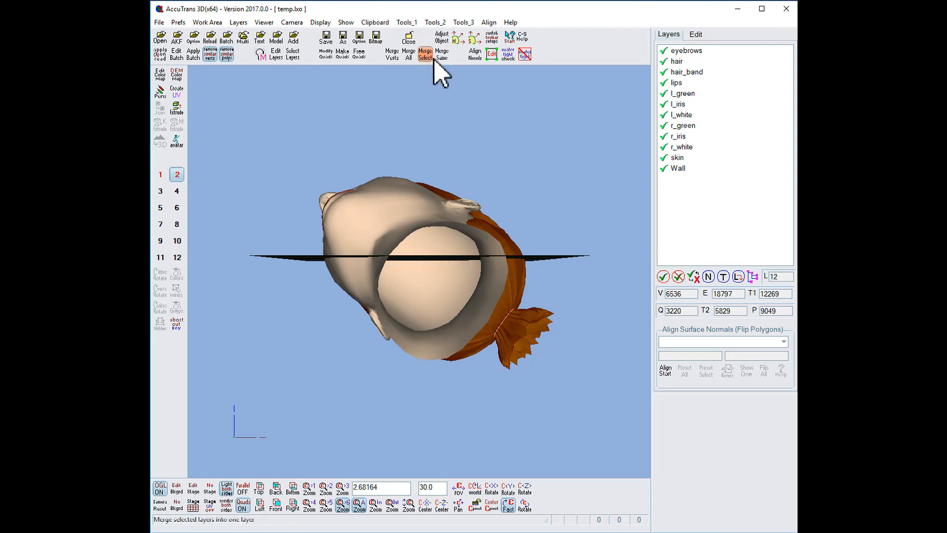
# - Convert the pasted layers to a landscape-style mesh using 0.005 grid spacing in X and Y and the Convert to mesh option
pyautogui.click(436, 23)
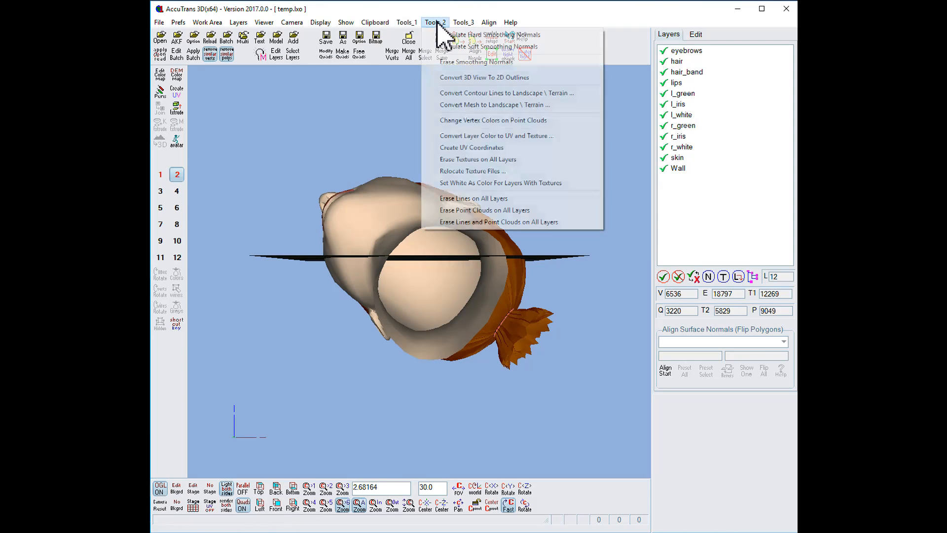
pyautogui.click(469, 105)
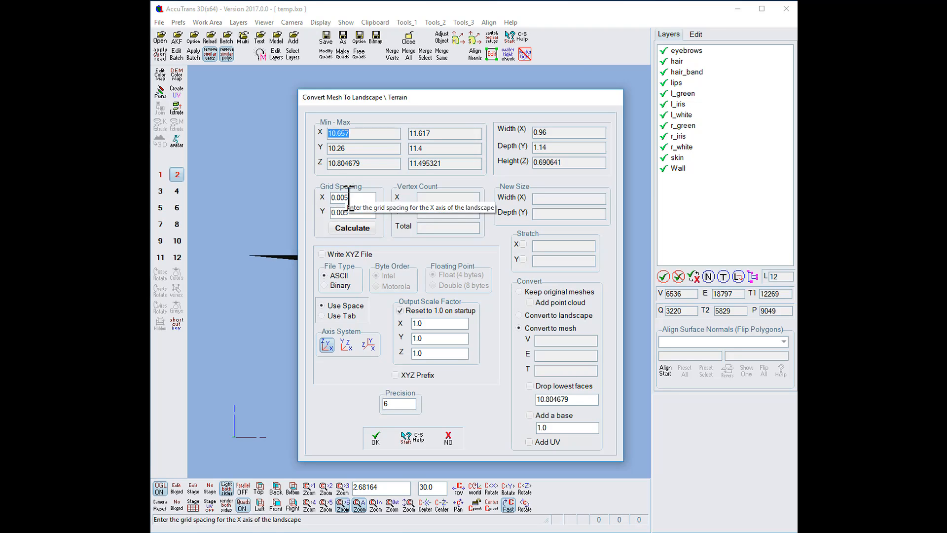
pyautogui.click(353, 229)
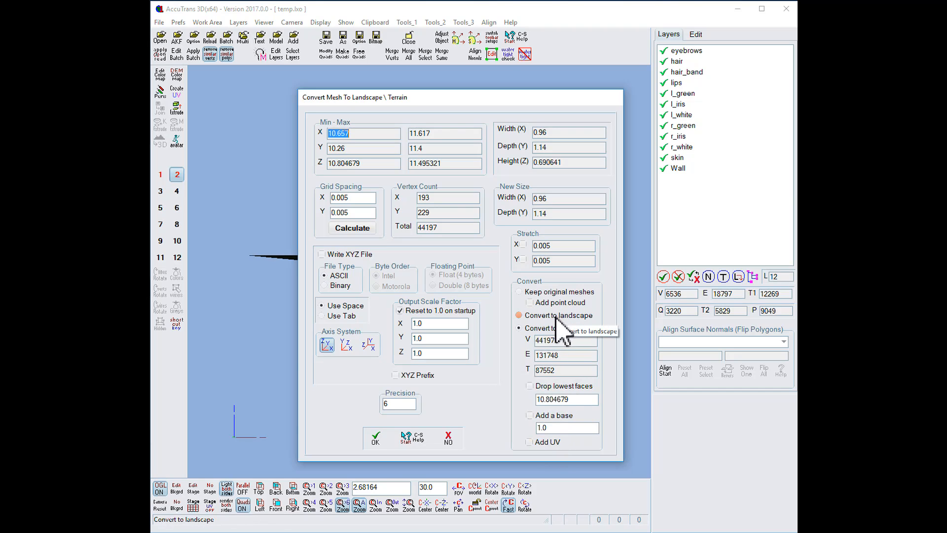
pyautogui.click(375, 438)
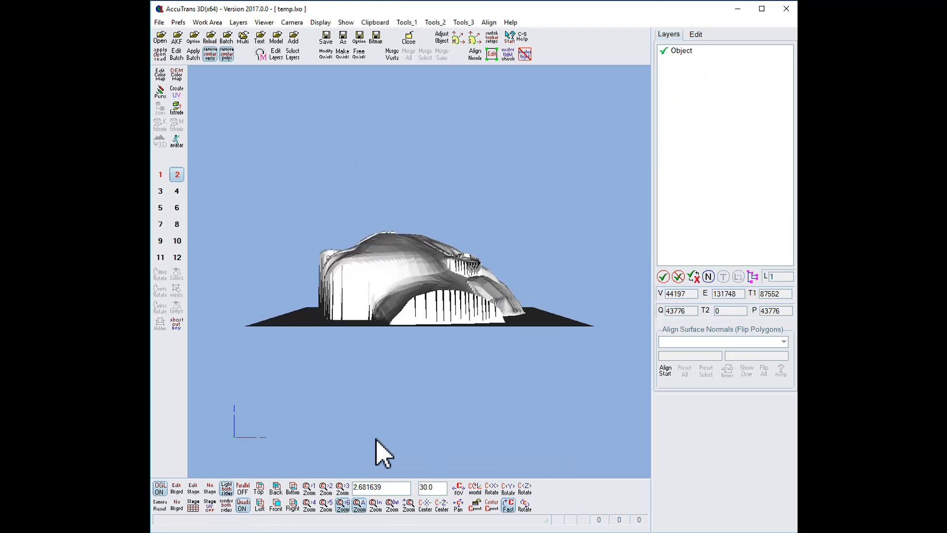
# - Examine the converted relief mesh's face, eye, ear and vertical edges from several angles
pyautogui.moveTo(461, 165); pyautogui.dragTo(536, 184)
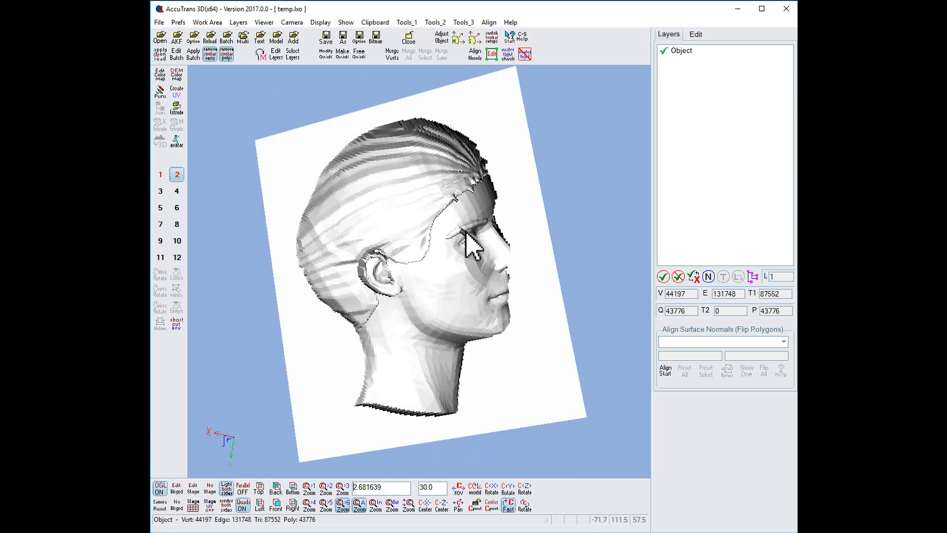
pyautogui.scroll(3, 467, 246)
pyautogui.moveTo(469, 243)
pyautogui.mouseDown()
pyautogui.moveTo(497, 264)
pyautogui.moveTo(501, 249)
pyautogui.moveTo(482, 254)
pyautogui.mouseUp()
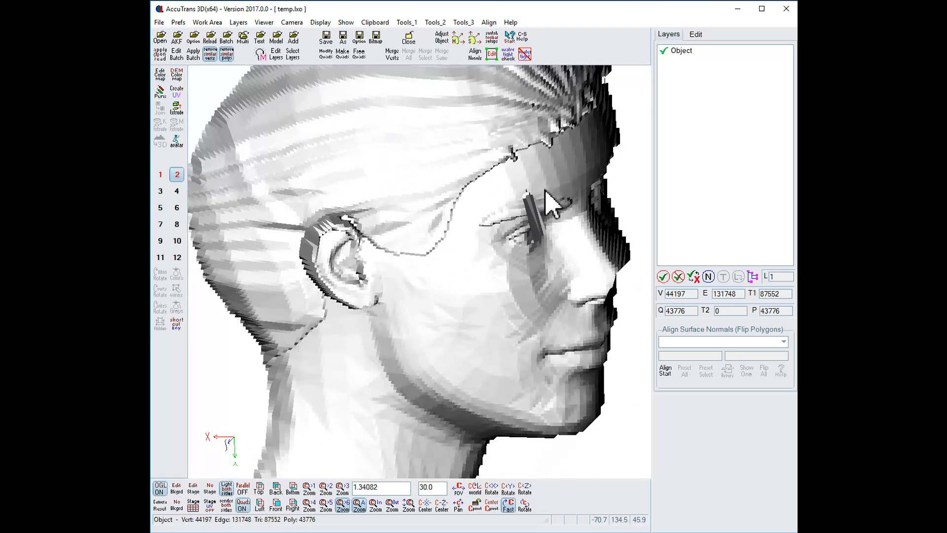
pyautogui.moveTo(532, 257); pyautogui.dragTo(444, 247)
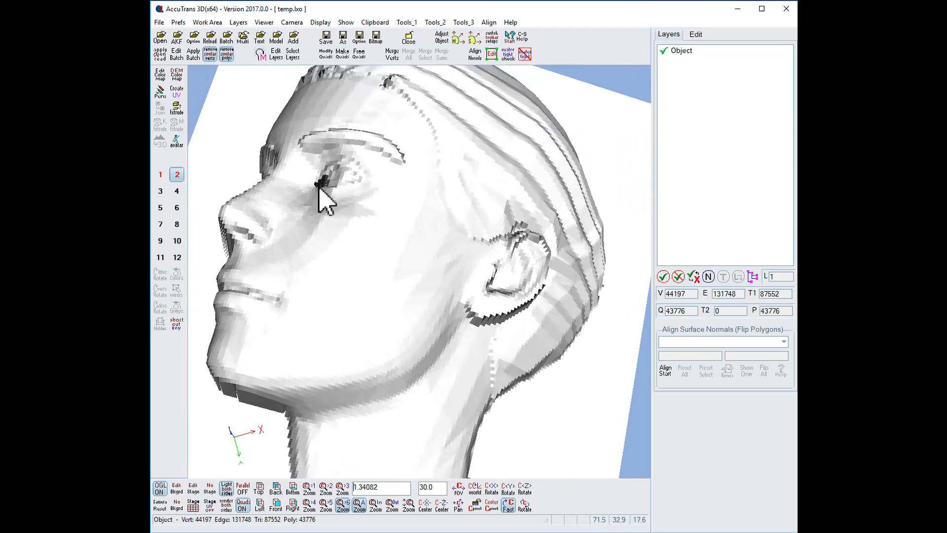
pyautogui.scroll(-3, 364, 244)
pyautogui.moveTo(428, 253); pyautogui.dragTo(438, 247)
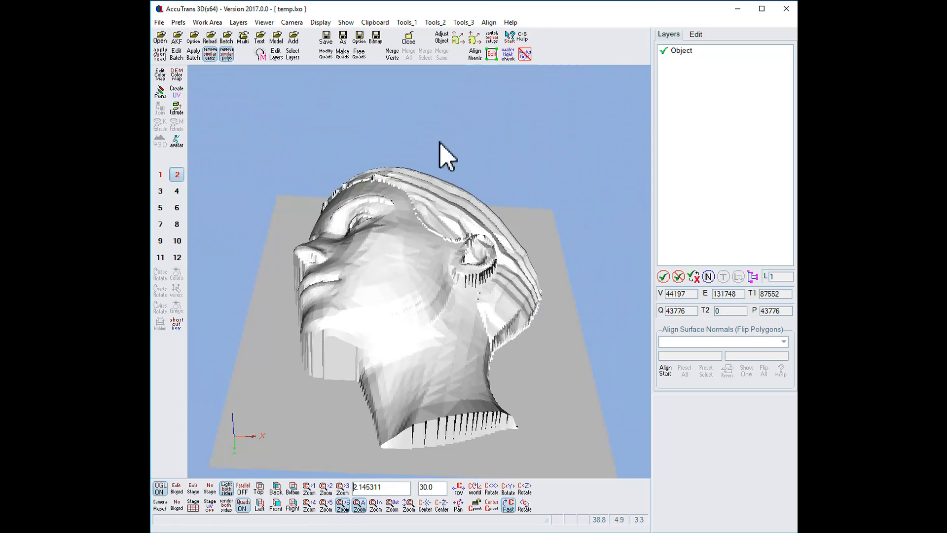
pyautogui.moveTo(463, 223); pyautogui.dragTo(465, 243)
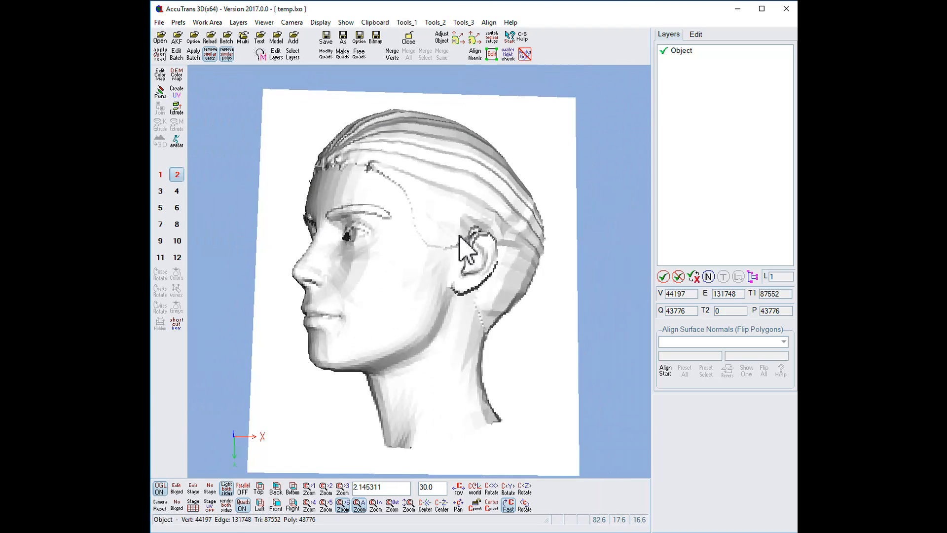
# - Reposition the relief mesh so its minimum X, Y and Z coordinates lie at 0,0,0
pyautogui.click(441, 38)
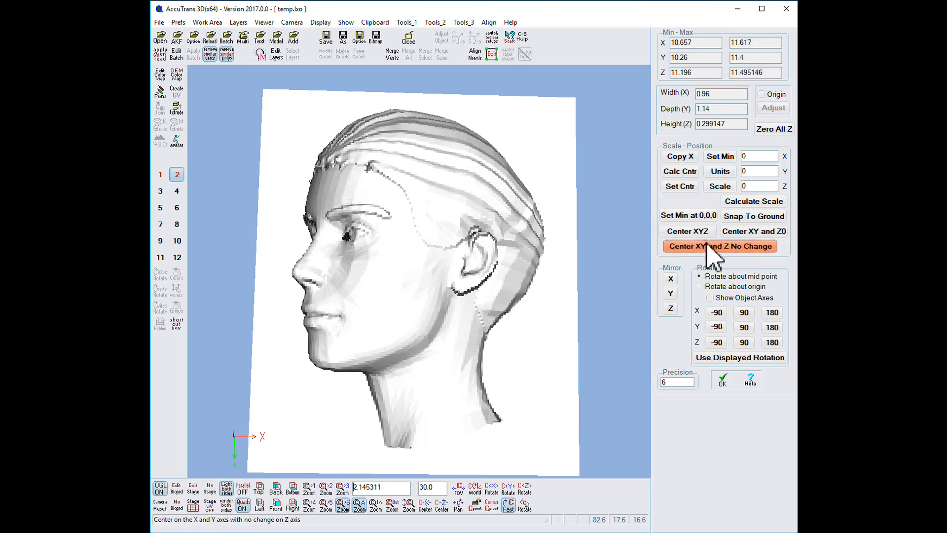
pyautogui.click(688, 216)
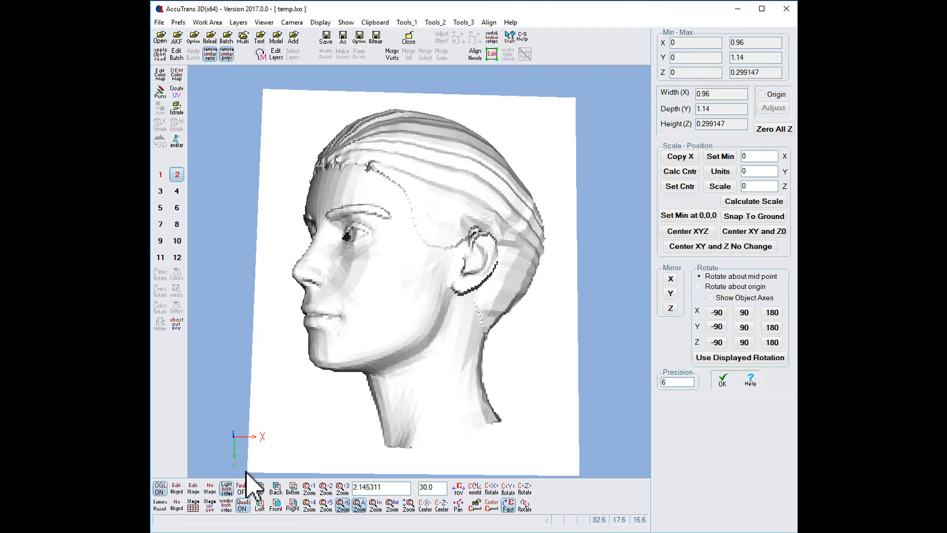
pyautogui.moveTo(295, 430); pyautogui.dragTo(289, 433)
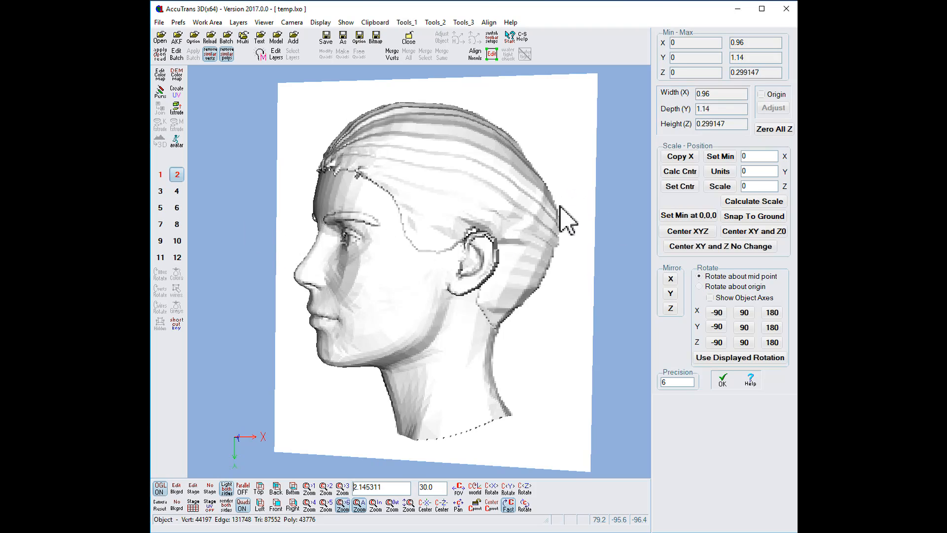
# - Calculate a scale factor for a new Y size of 2.25 and scale the relief mesh uniformly by it
pyautogui.click(747, 205)
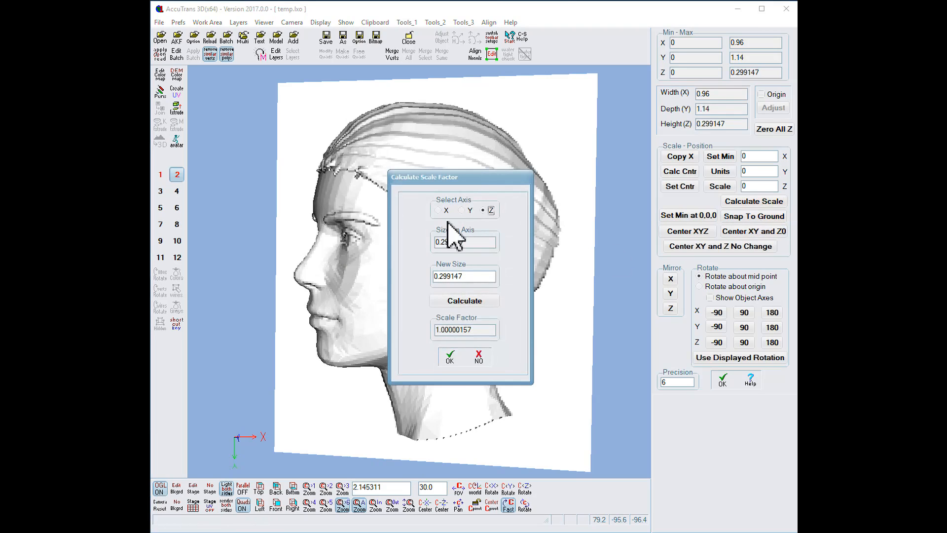
pyautogui.click(463, 211)
pyautogui.moveTo(474, 277); pyautogui.dragTo(420, 276)
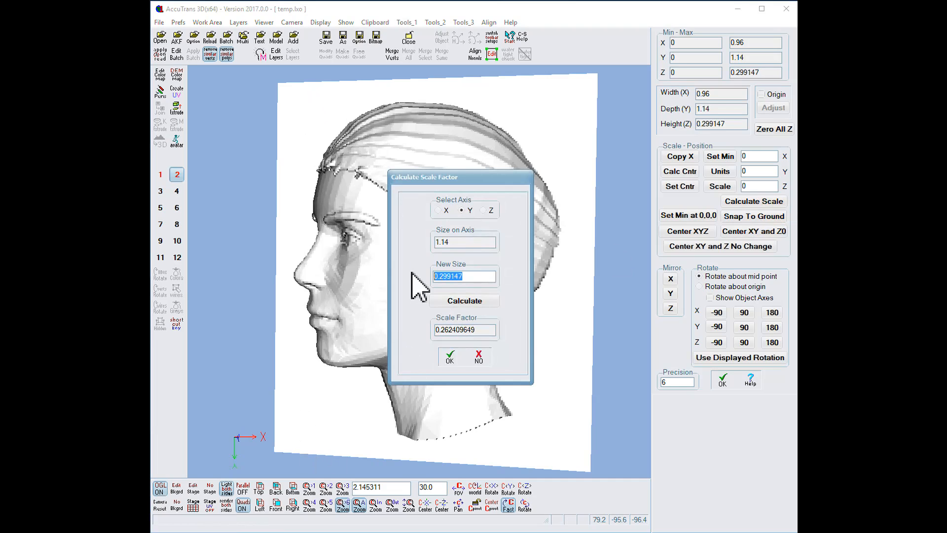
pyautogui.write('2.25')
pyautogui.click(469, 302)
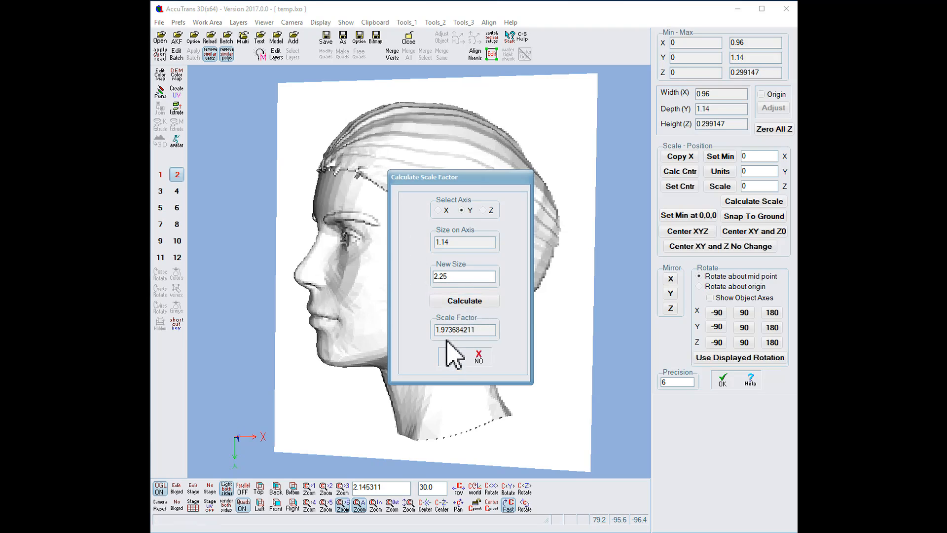
pyautogui.click(452, 356)
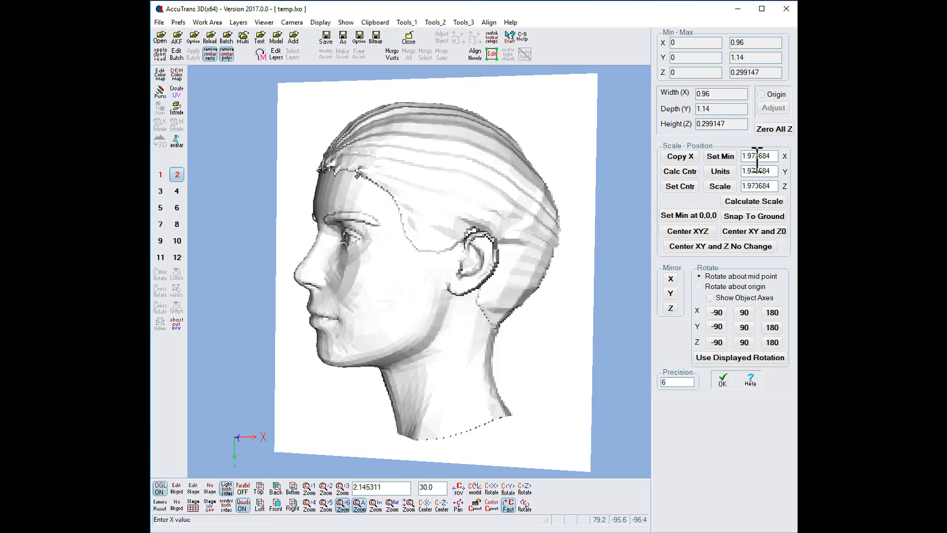
pyautogui.click(721, 187)
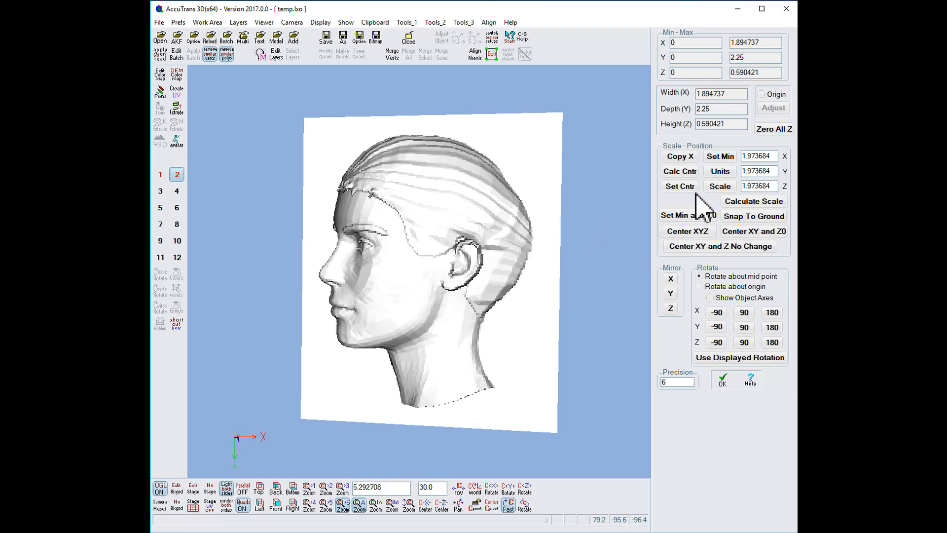
# - Convert the relief mesh from feet to millimeters and apply the 304.8 unit scale factor on all axes
pyautogui.click(720, 171)
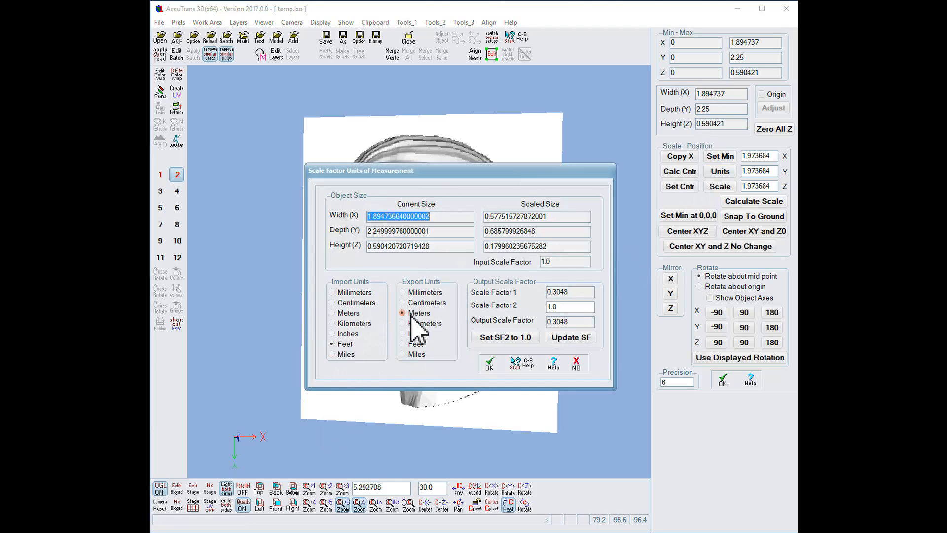
pyautogui.click(402, 292)
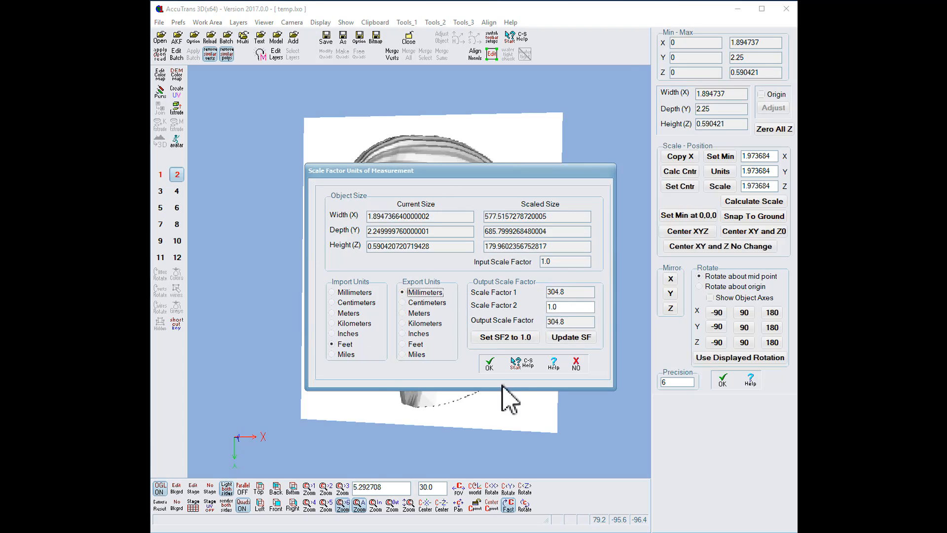
pyautogui.click(491, 368)
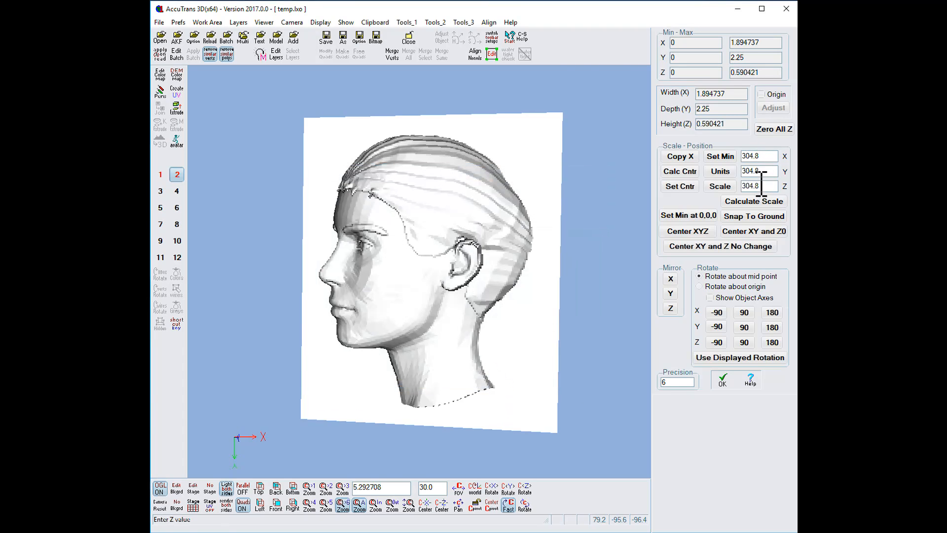
pyautogui.click(724, 190)
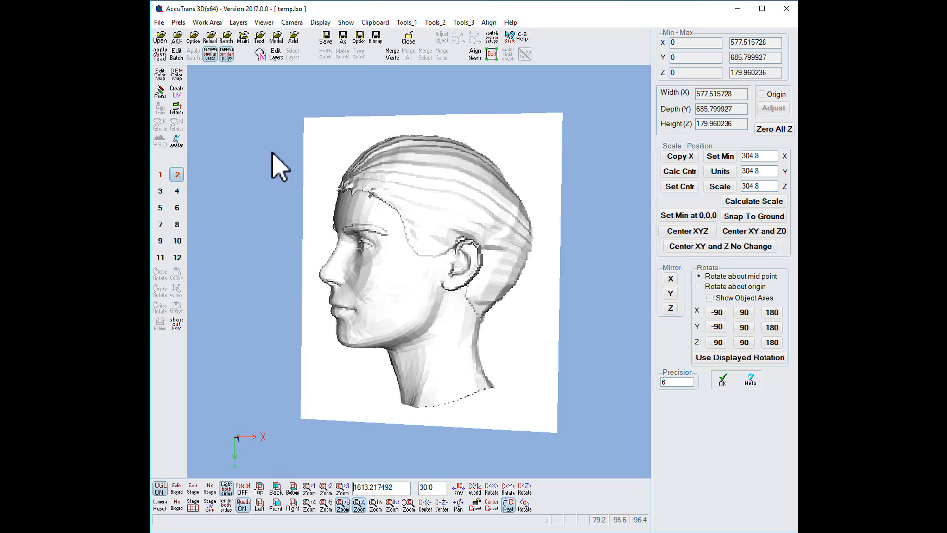
# - Export the scaled relief mesh in DXF format as temp.dxf in the Relief_To_CNC folder, reviewing the DXF output options
pyautogui.click(360, 38)
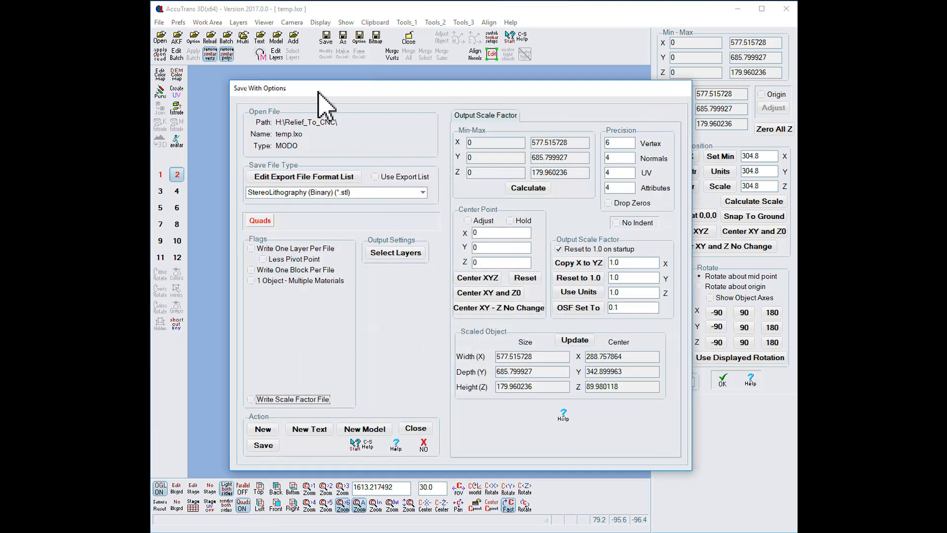
pyautogui.click(424, 194)
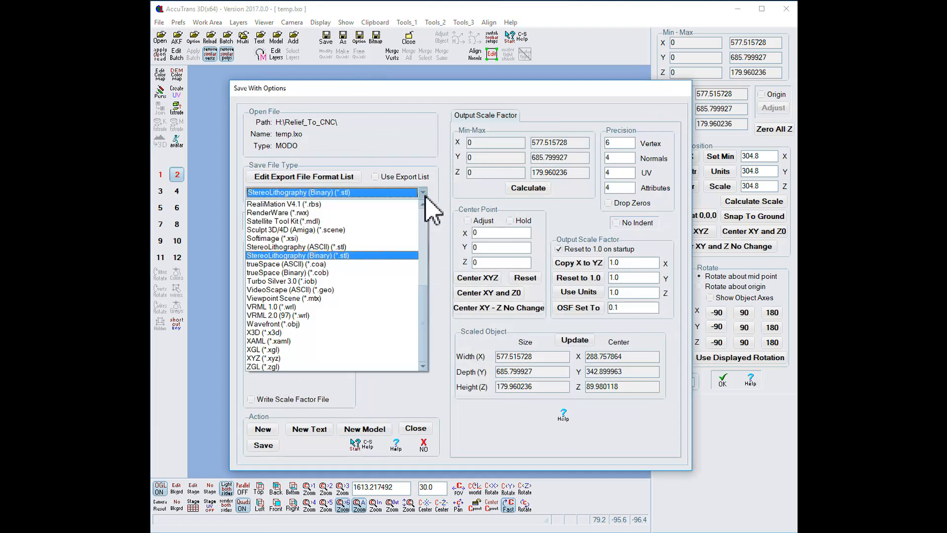
pyautogui.moveTo(423, 288); pyautogui.dragTo(423, 236)
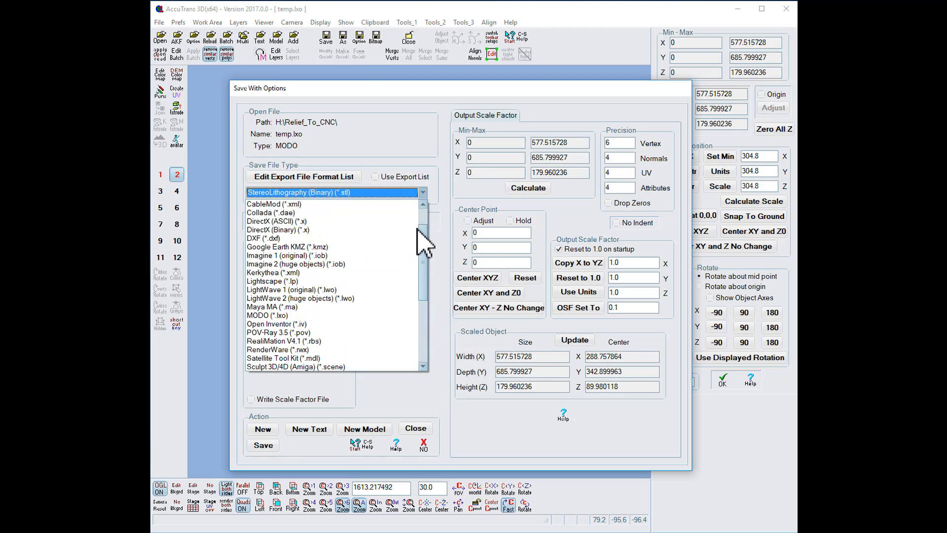
pyautogui.click(282, 238)
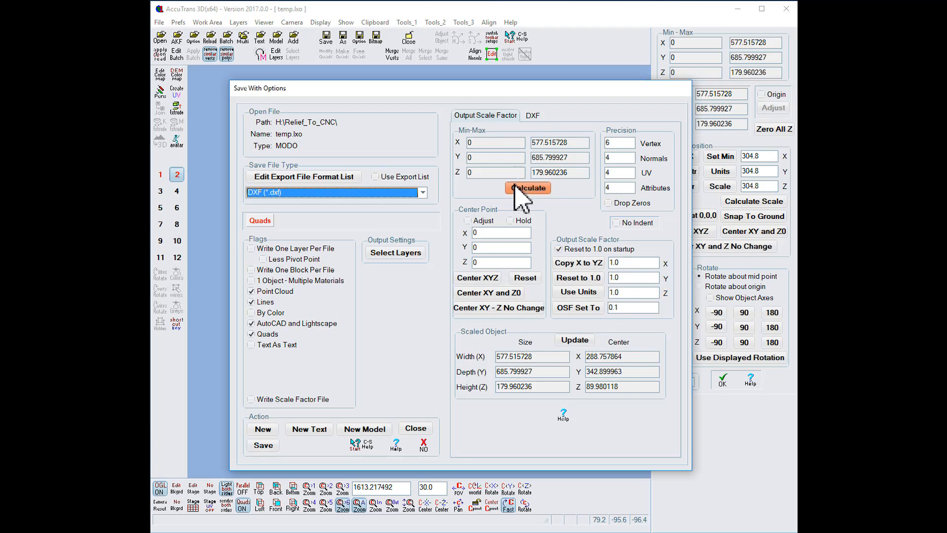
pyautogui.click(530, 118)
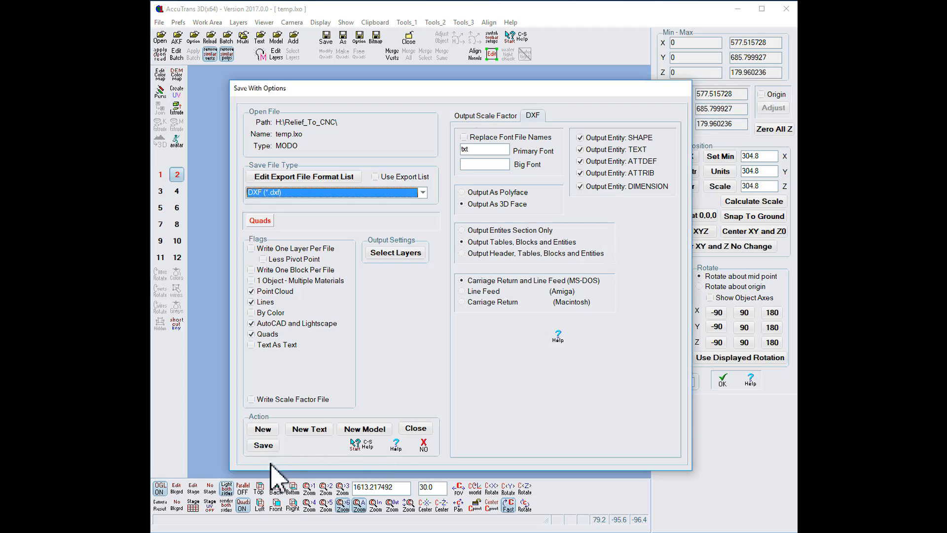
pyautogui.click(264, 446)
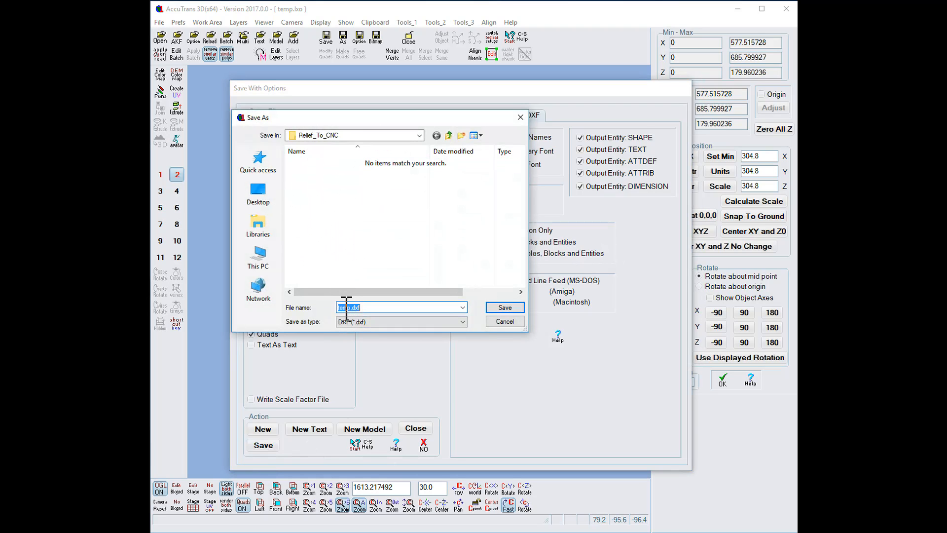
pyautogui.click(496, 310)
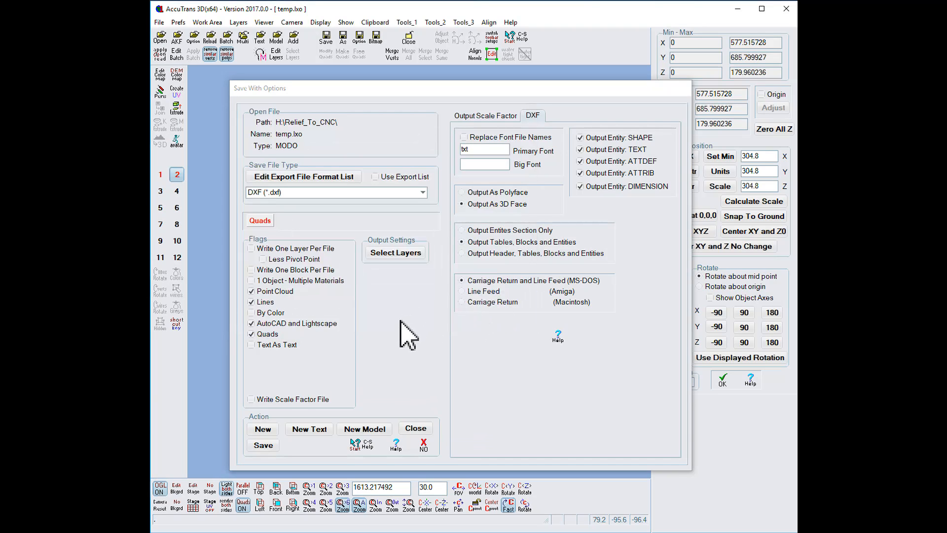
# - Export the relief mesh in StereoLithography (Binary) format as temp.stl in the Relief_To_CNC folder and leave the save options
pyautogui.click(424, 193)
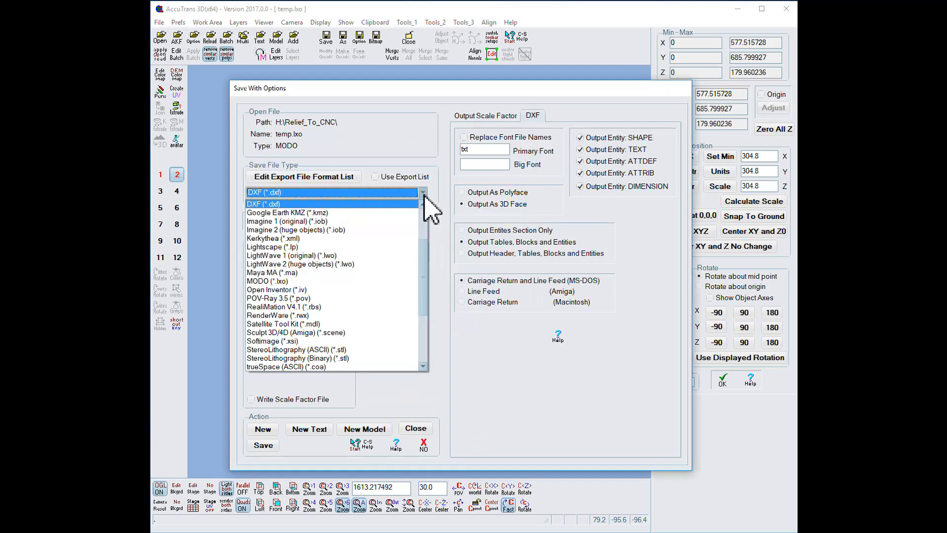
pyautogui.click(339, 350)
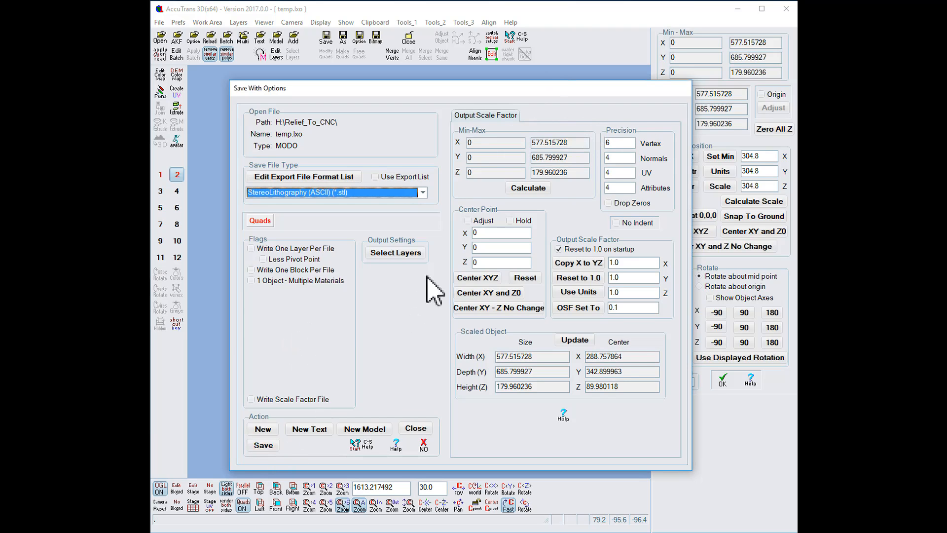
pyautogui.click(423, 193)
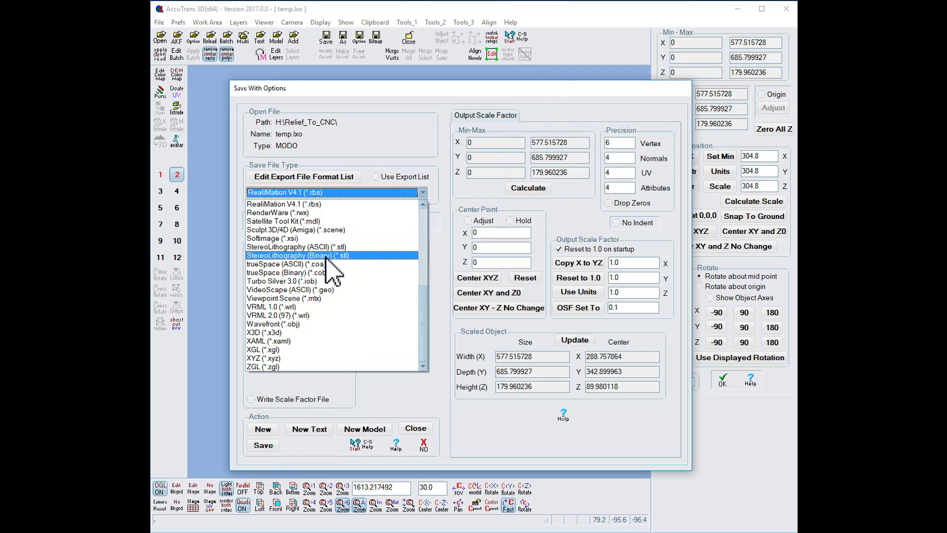
pyautogui.click(327, 255)
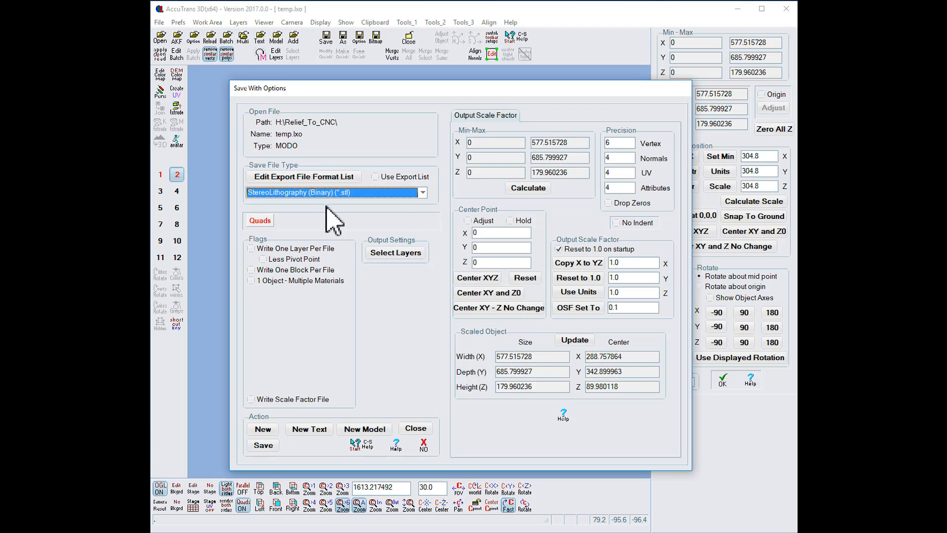
pyautogui.click(269, 445)
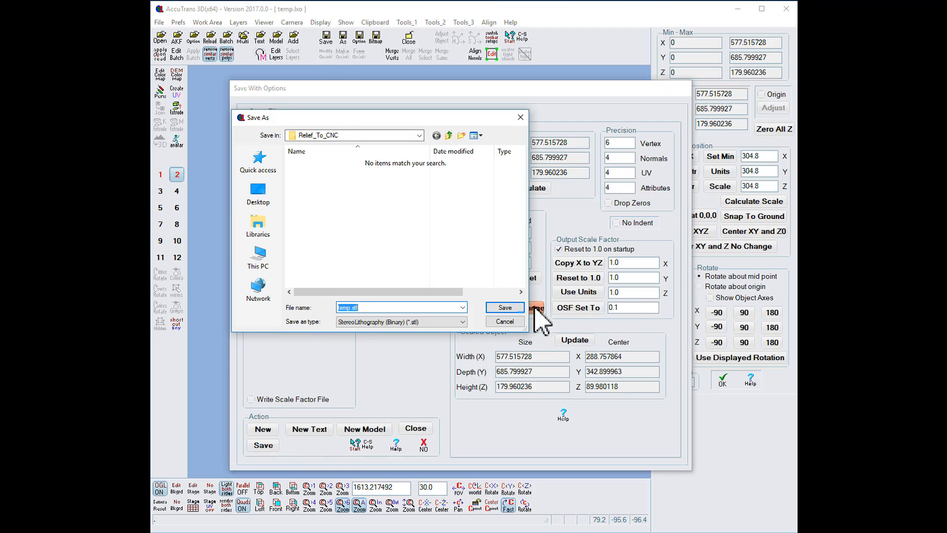
pyautogui.click(505, 308)
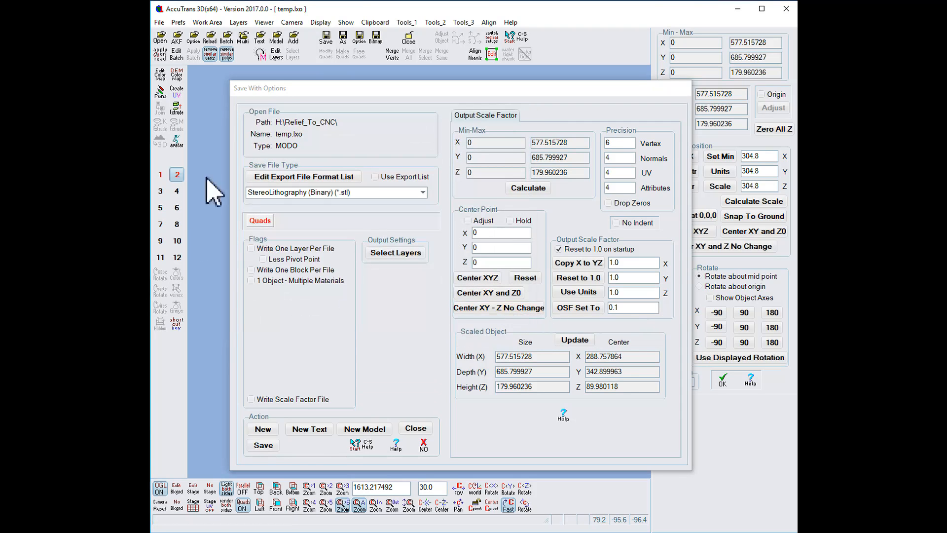
pyautogui.click(423, 445)
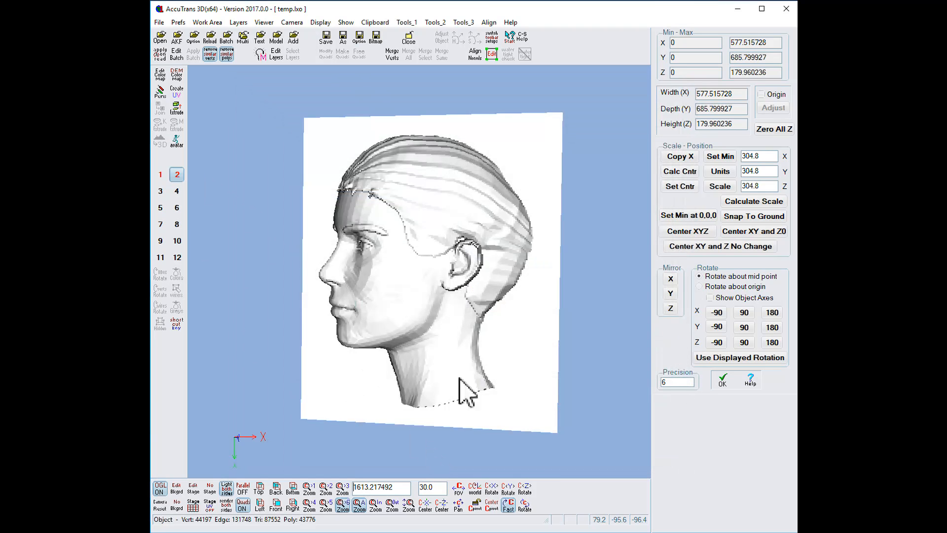
# - Load the exported temp.dxf from the Relief_To_CNC folder in File Explorer into empty work area 12
pyautogui.click(180, 260)
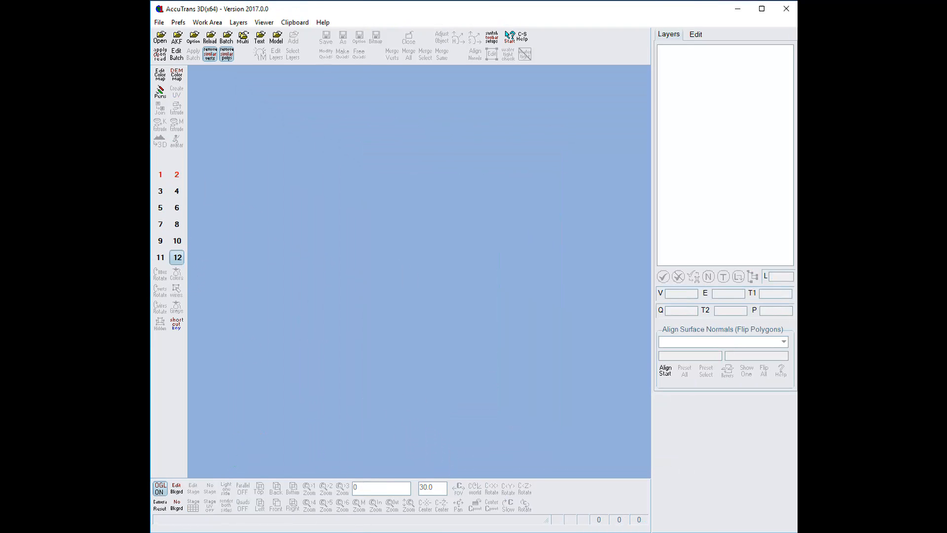
pyautogui.hotkey('alt', 'Tab')
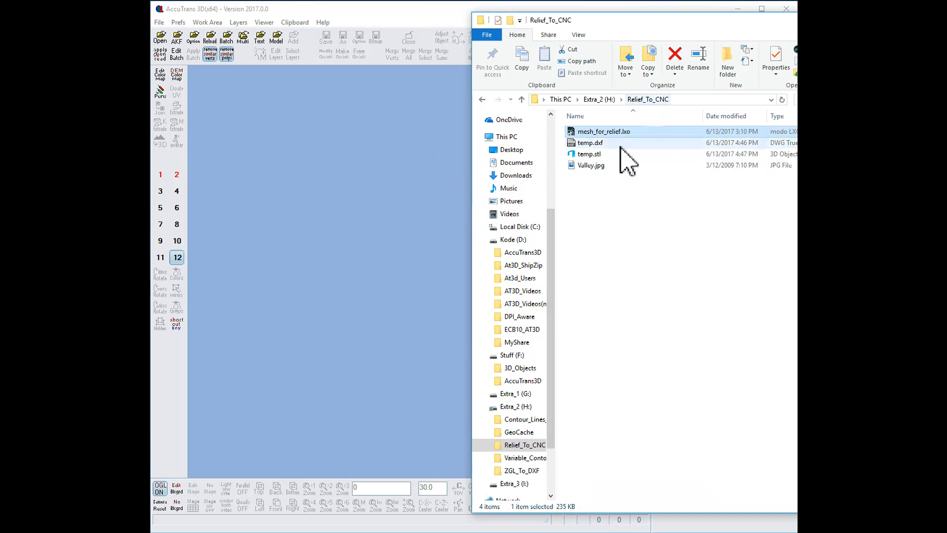
pyautogui.moveTo(572, 152); pyautogui.dragTo(437, 169)
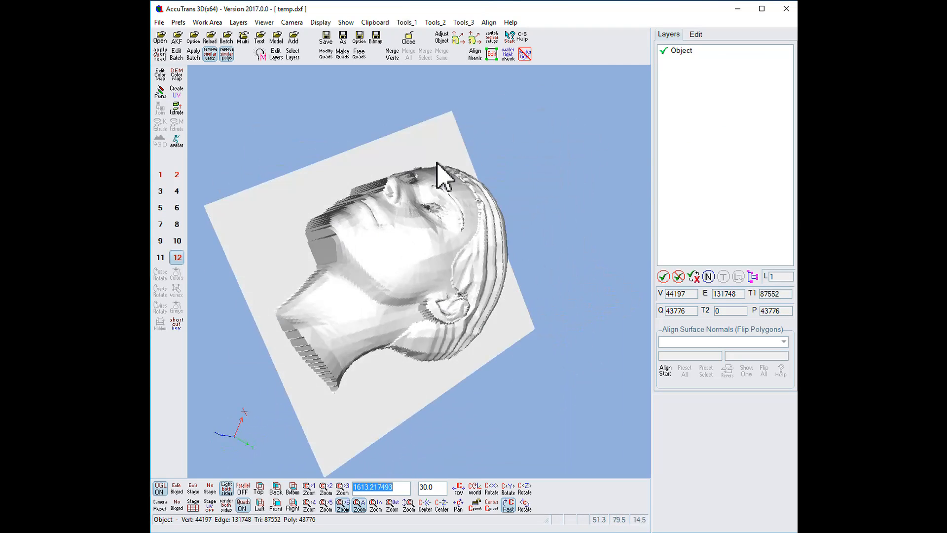
# - Clear work area 12, load temp.stl from the Relief_To_CNC folder into it, and view the relief from another angle
pyautogui.click(409, 38)
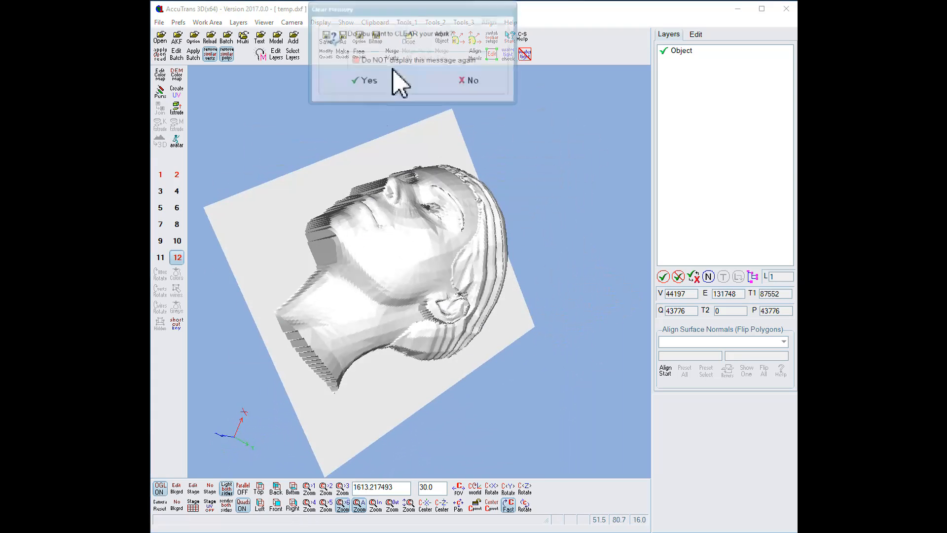
pyautogui.click(369, 87)
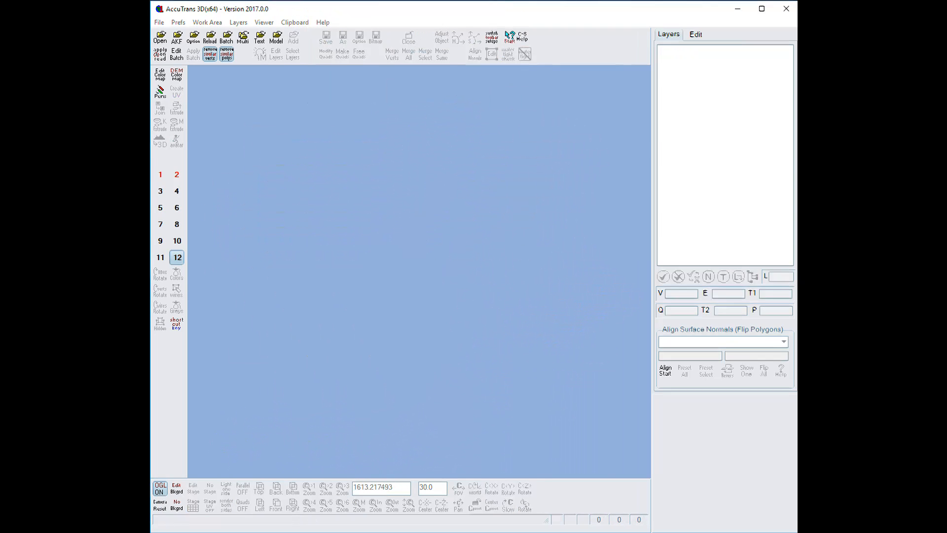
pyautogui.hotkey('alt', 'Tab')
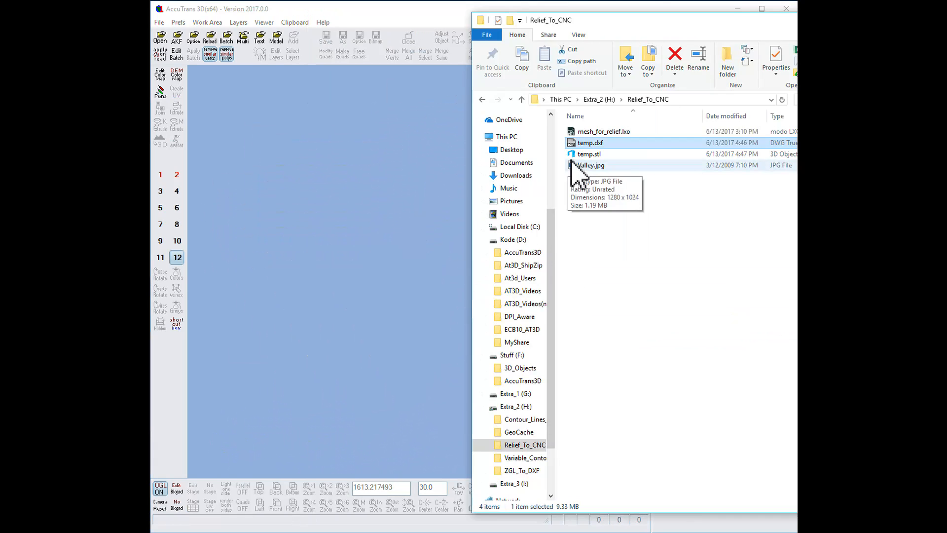
pyautogui.moveTo(582, 154); pyautogui.dragTo(390, 207)
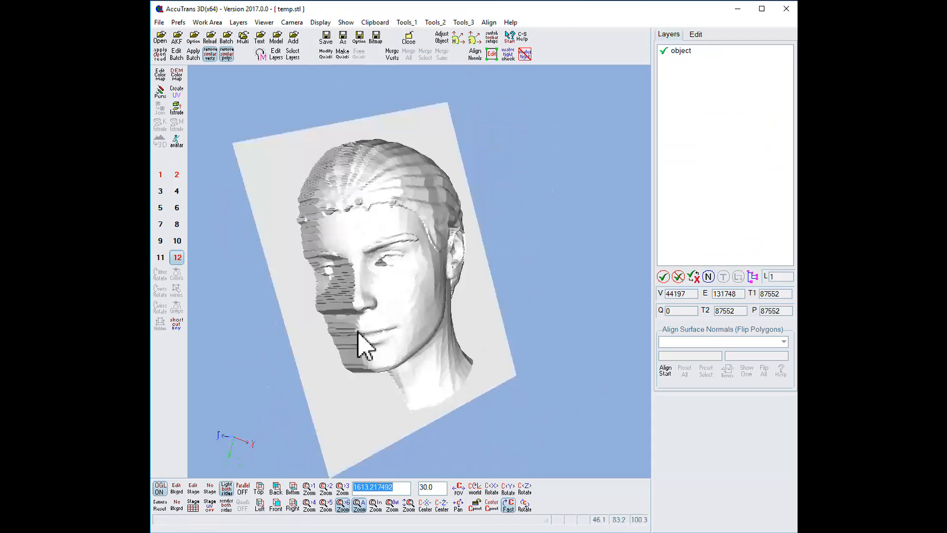
pyautogui.moveTo(357, 333); pyautogui.dragTo(351, 296)
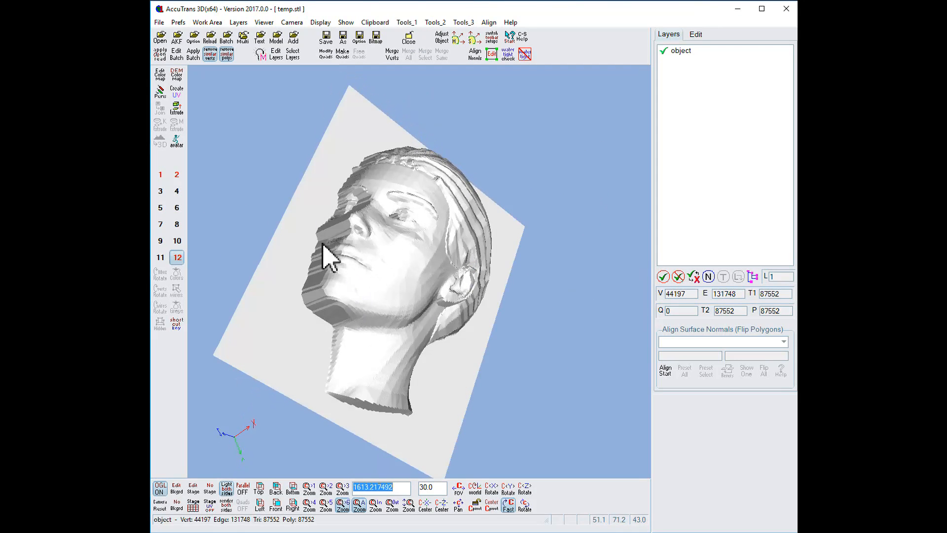
# - Paste the original head and wall layers from the clipboard into empty work area 4
pyautogui.click(177, 192)
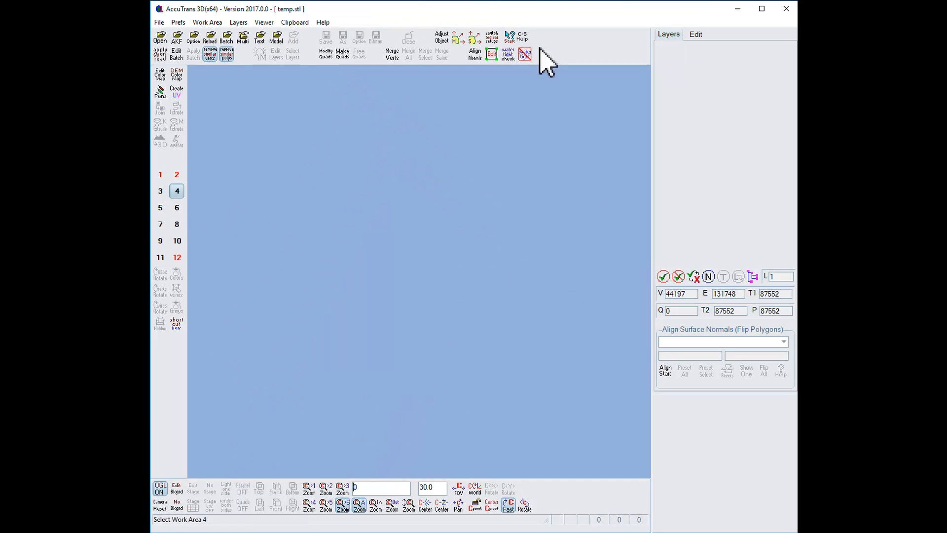
pyautogui.click(295, 23)
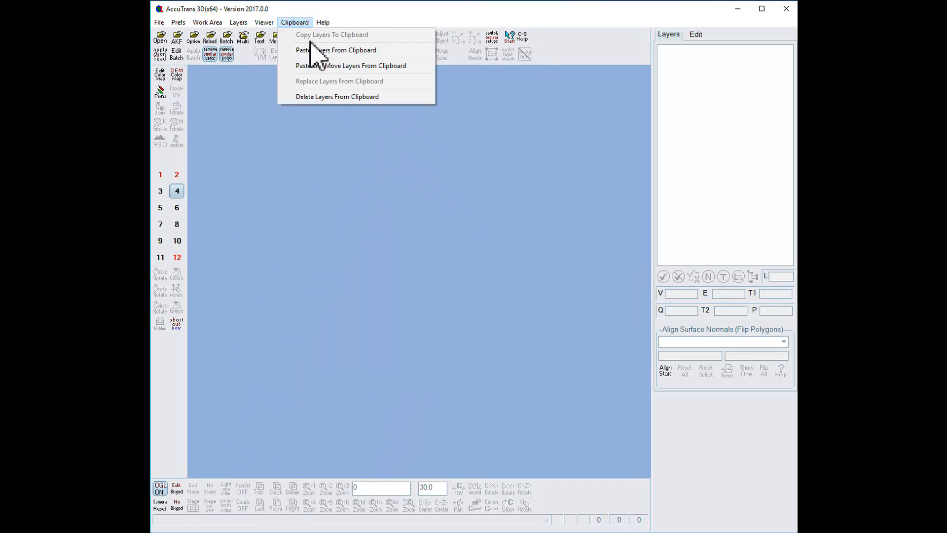
pyautogui.click(315, 52)
pyautogui.moveTo(444, 271)
pyautogui.mouseDown()
pyautogui.moveTo(438, 321)
pyautogui.moveTo(434, 306)
pyautogui.moveTo(465, 282)
pyautogui.moveTo(446, 289)
pyautogui.mouseUp()
# - Convert the head and wall meshes in work area 4 to a landscape with 0.005 grid spacing in X and Y
pyautogui.click(446, 22)
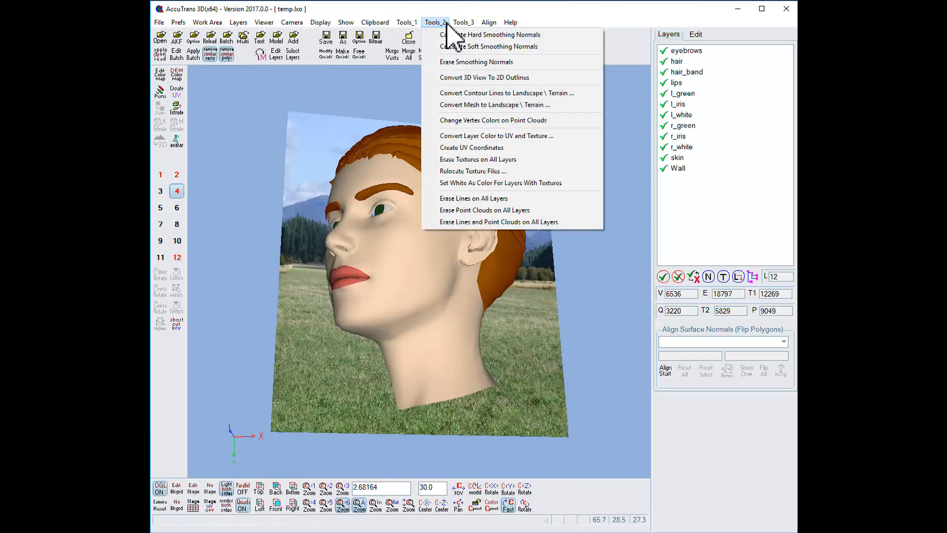
pyautogui.click(488, 105)
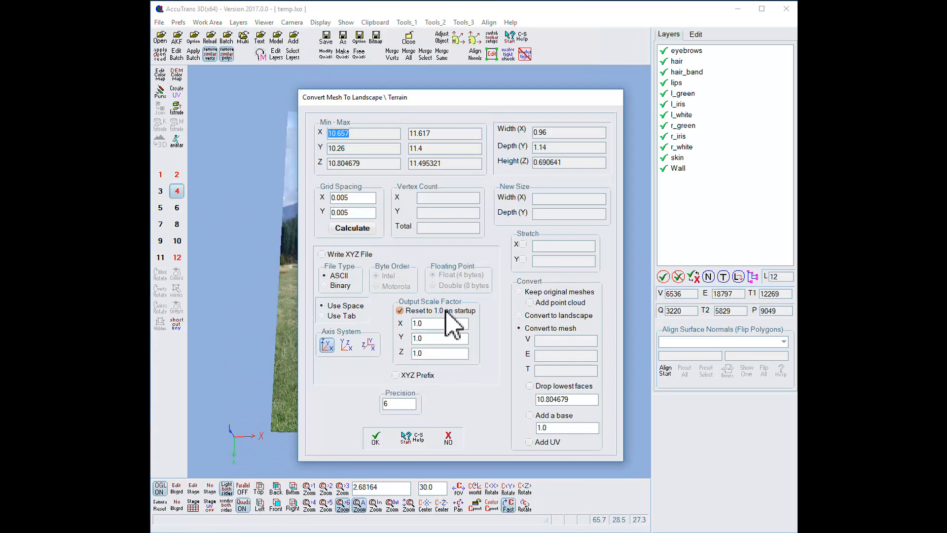
pyautogui.click(360, 230)
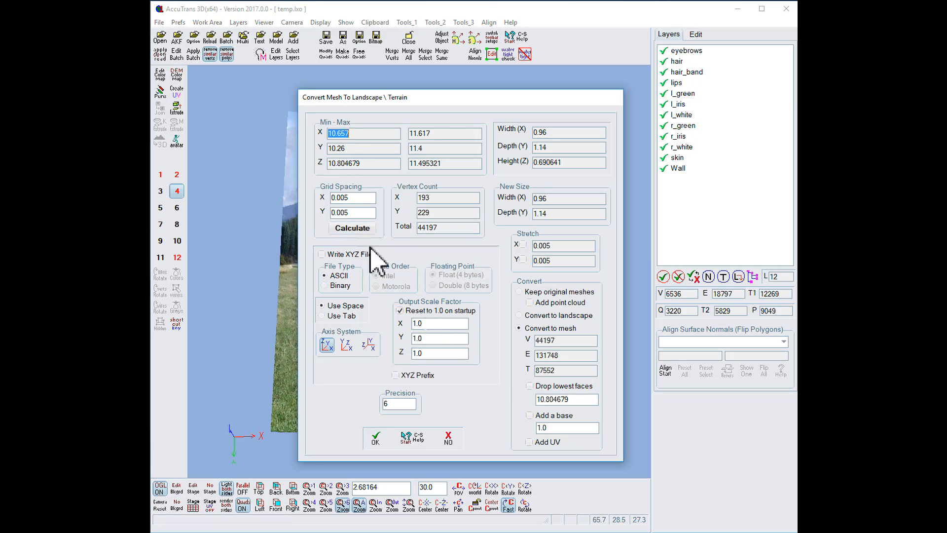
pyautogui.click(520, 315)
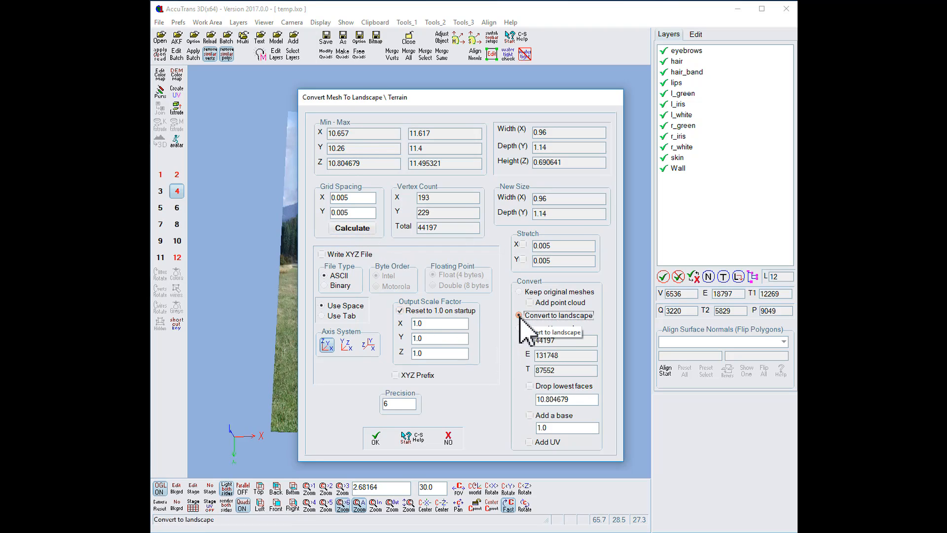
pyautogui.click(376, 438)
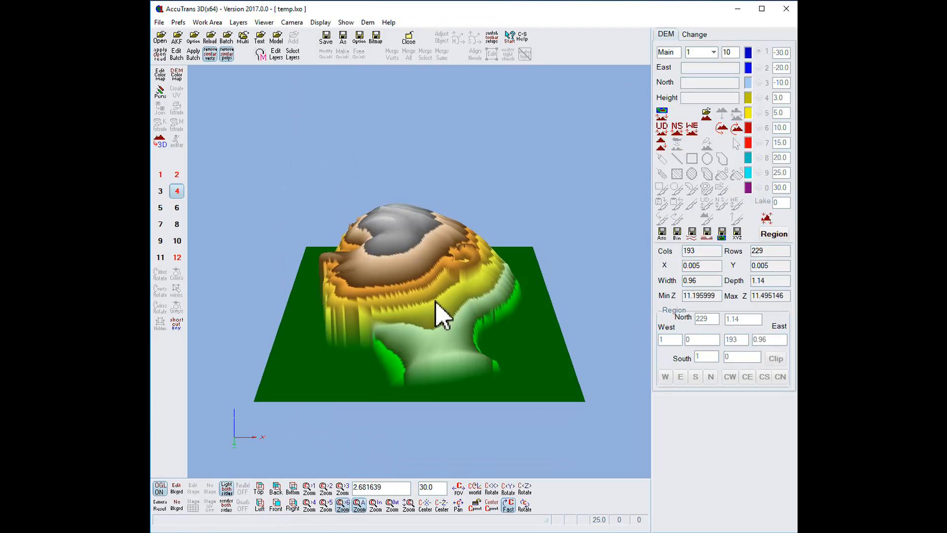
pyautogui.moveTo(438, 323)
pyautogui.mouseDown()
pyautogui.moveTo(472, 321)
pyautogui.moveTo(429, 306)
pyautogui.moveTo(420, 331)
pyautogui.moveTo(410, 309)
pyautogui.moveTo(343, 309)
pyautogui.moveTo(470, 302)
pyautogui.moveTo(434, 313)
pyautogui.moveTo(431, 324)
pyautogui.moveTo(429, 316)
pyautogui.mouseUp()
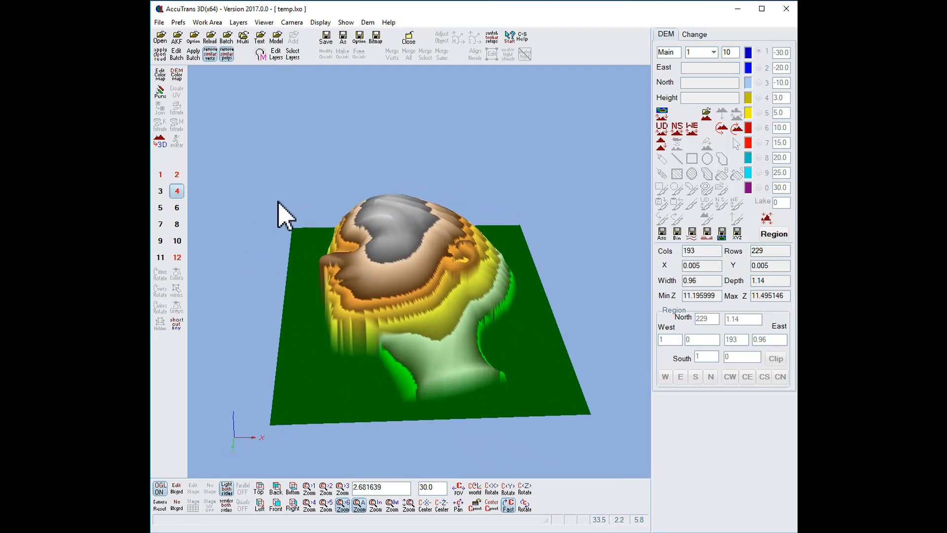
# - Convert the landscape to a 3D mesh with a vertex interval of 1, keeping all faces
pyautogui.click(160, 142)
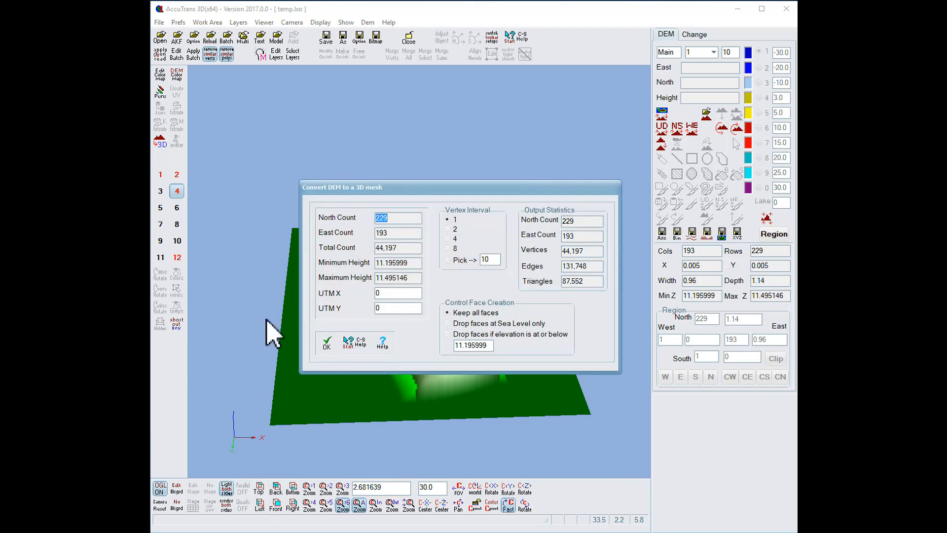
pyautogui.click(447, 248)
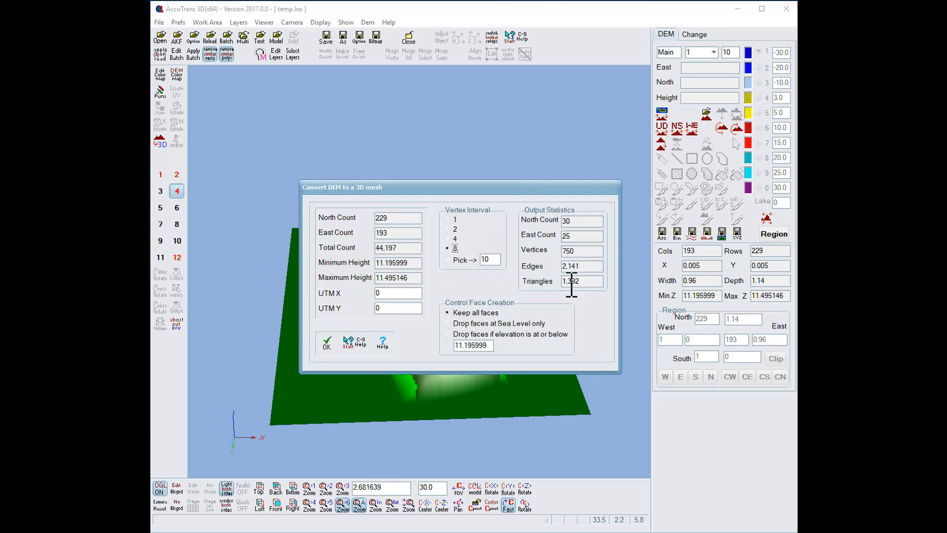
pyautogui.click(446, 220)
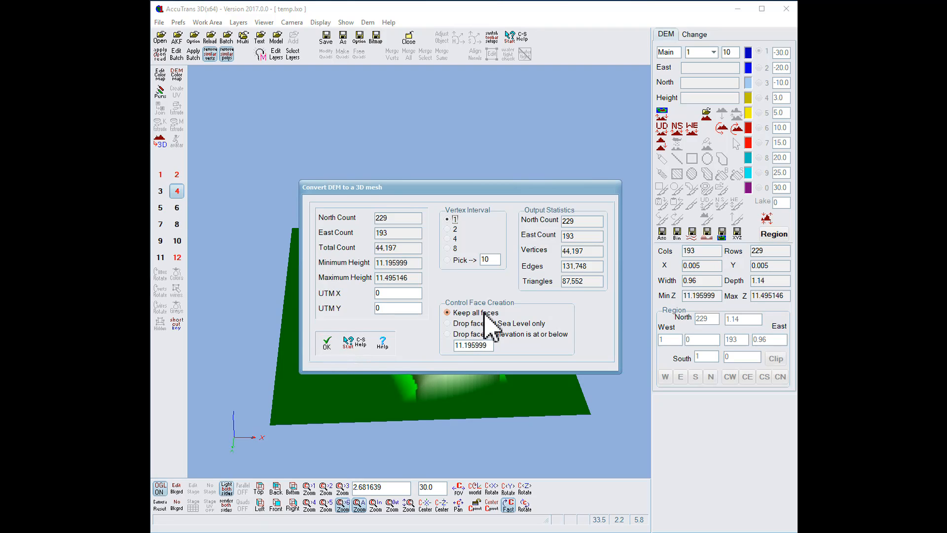
pyautogui.click(326, 342)
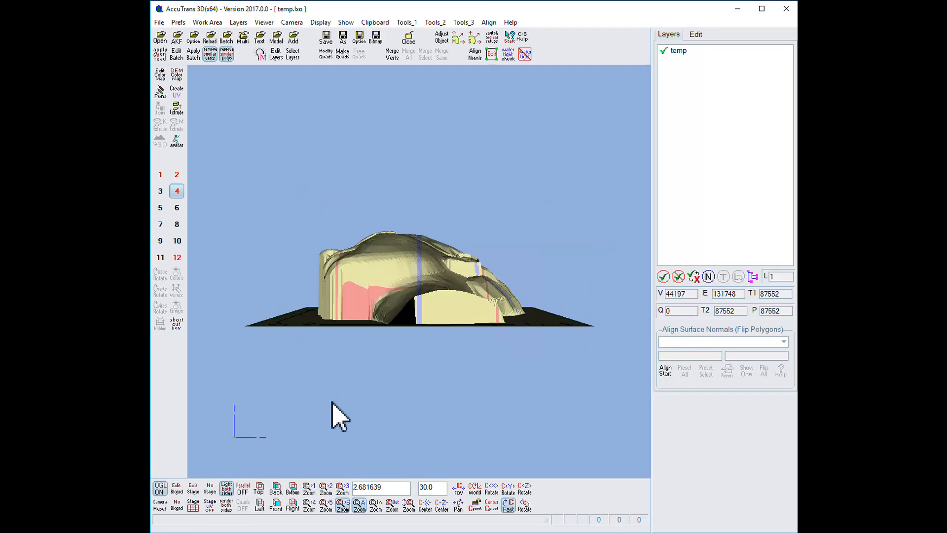
# - Turn off texture display and examine the relief mesh's surface up close from several angles
pyautogui.moveTo(434, 183); pyautogui.dragTo(438, 212)
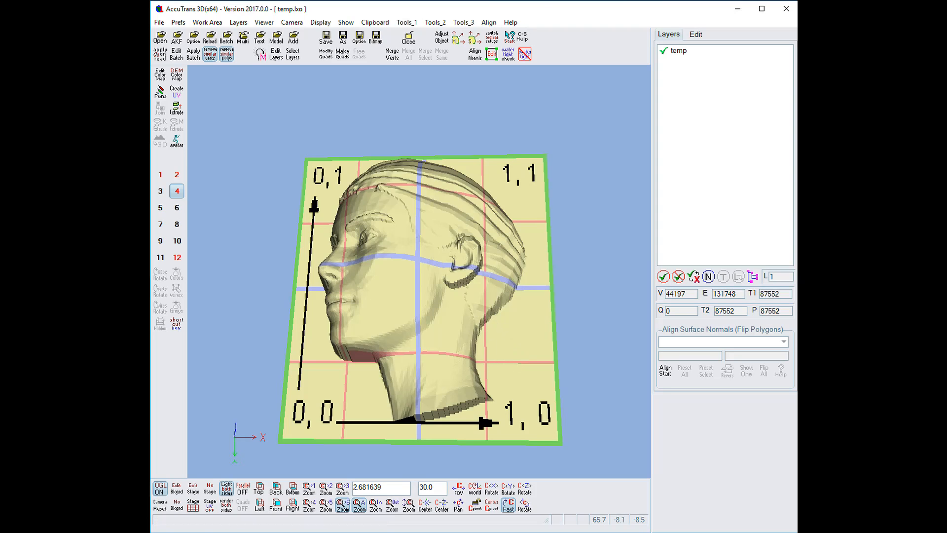
pyautogui.click(264, 22)
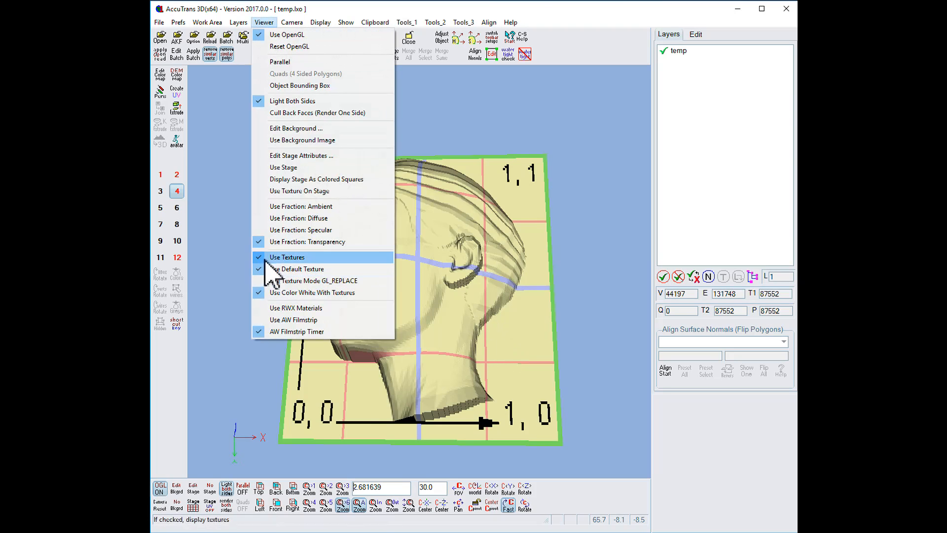
pyautogui.click(287, 257)
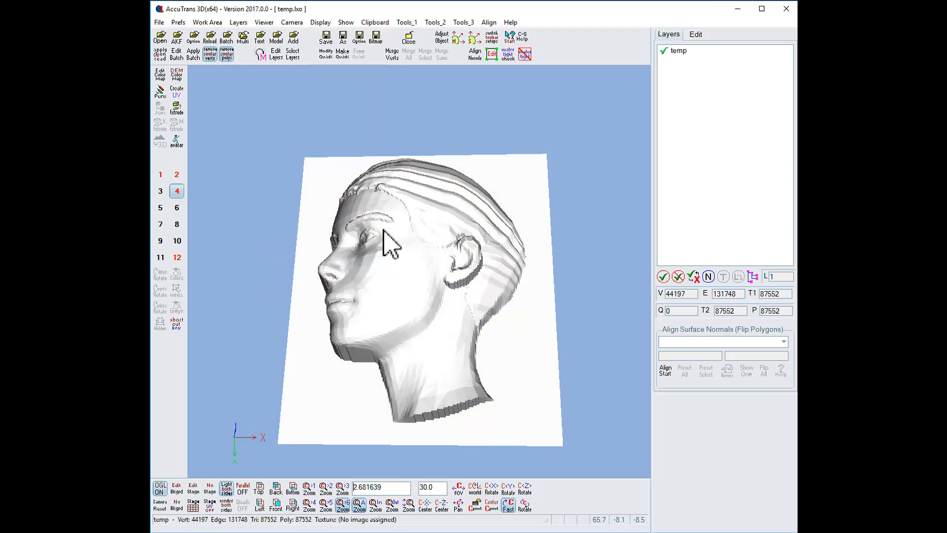
pyautogui.moveTo(355, 335)
pyautogui.mouseDown()
pyautogui.moveTo(383, 344)
pyautogui.moveTo(355, 335)
pyautogui.mouseUp()
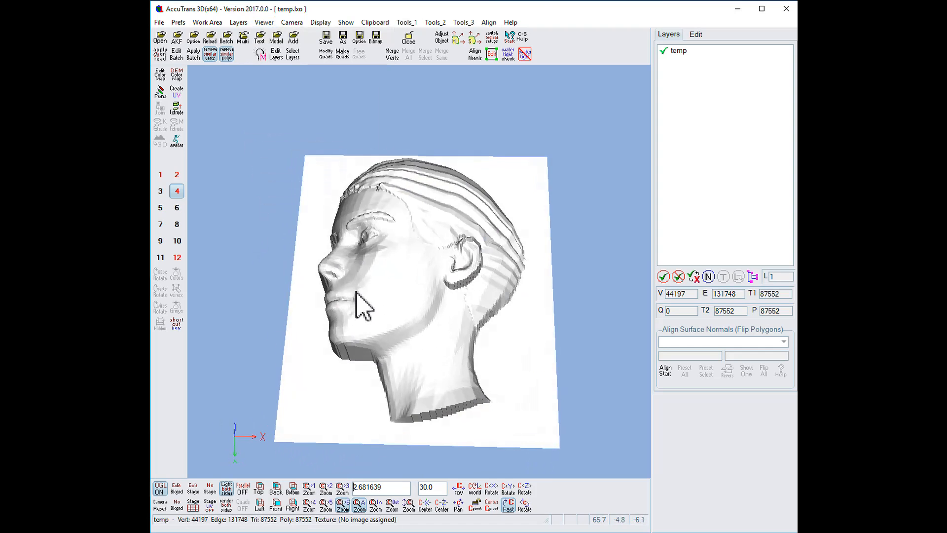
pyautogui.moveTo(356, 292); pyautogui.dragTo(395, 278)
pyautogui.scroll(3, 372, 273)
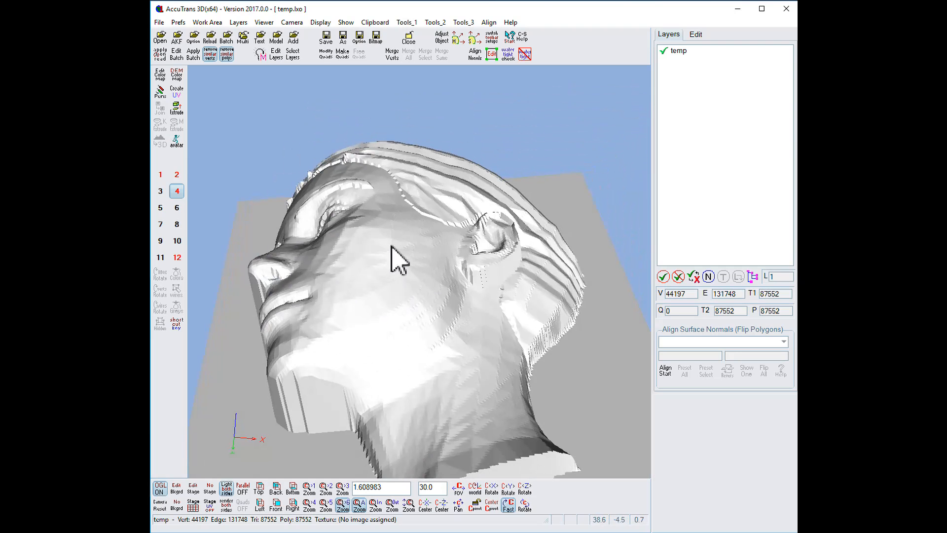
pyautogui.moveTo(384, 269); pyautogui.dragTo(387, 268)
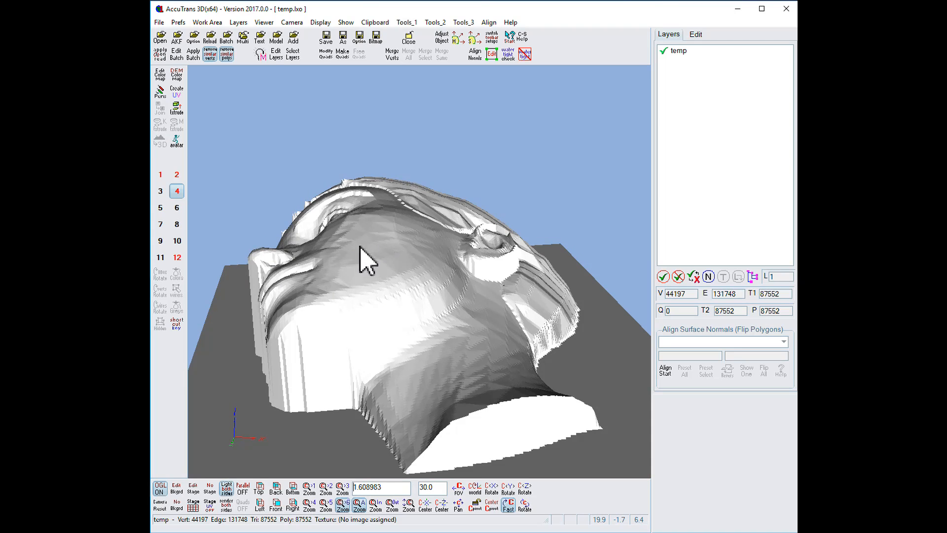
pyautogui.moveTo(422, 263)
pyautogui.mouseDown()
pyautogui.moveTo(433, 279)
pyautogui.moveTo(422, 282)
pyautogui.mouseUp()
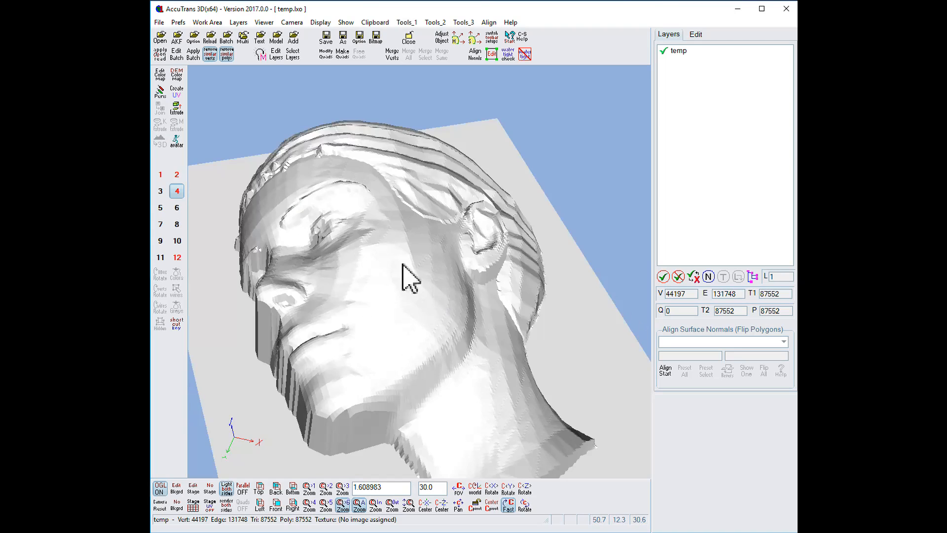
pyautogui.scroll(-3, 360, 254)
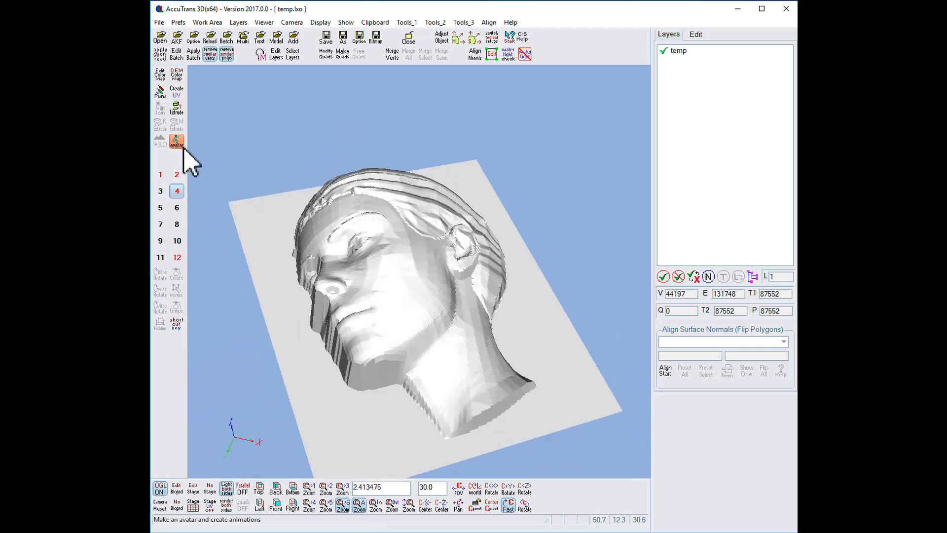
# - Extrude the relief surface in Normal mode with a thickness of 0.2 and accept the result
pyautogui.click(177, 107)
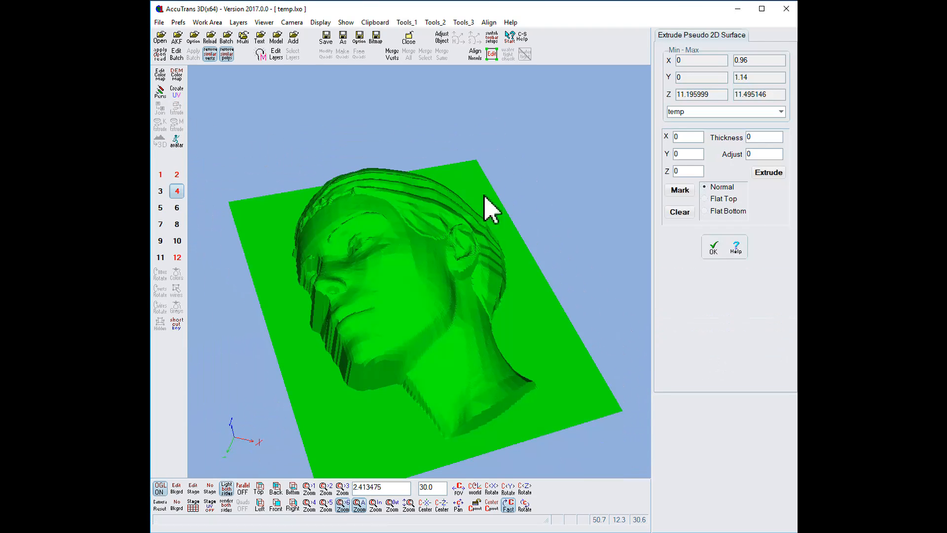
pyautogui.moveTo(620, 350); pyautogui.dragTo(596, 329)
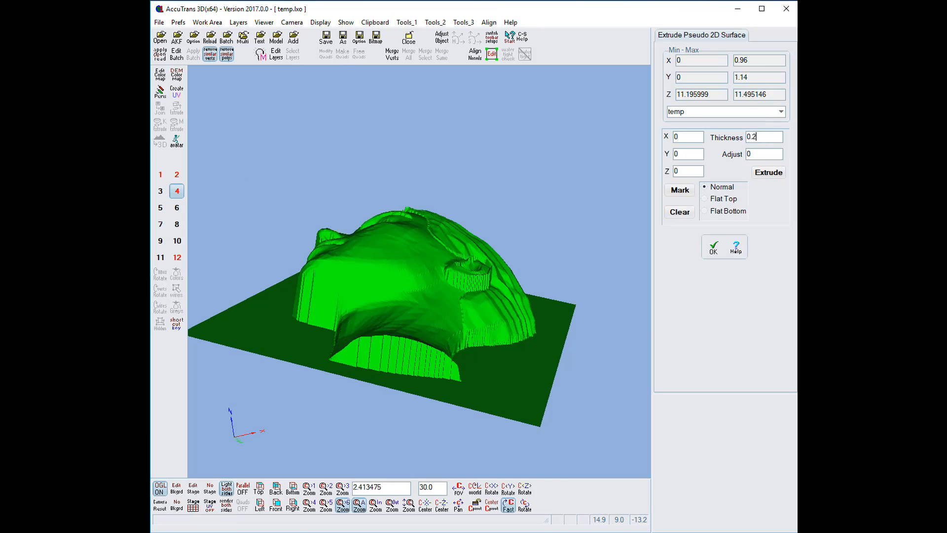
pyautogui.click(770, 137)
pyautogui.click(766, 173)
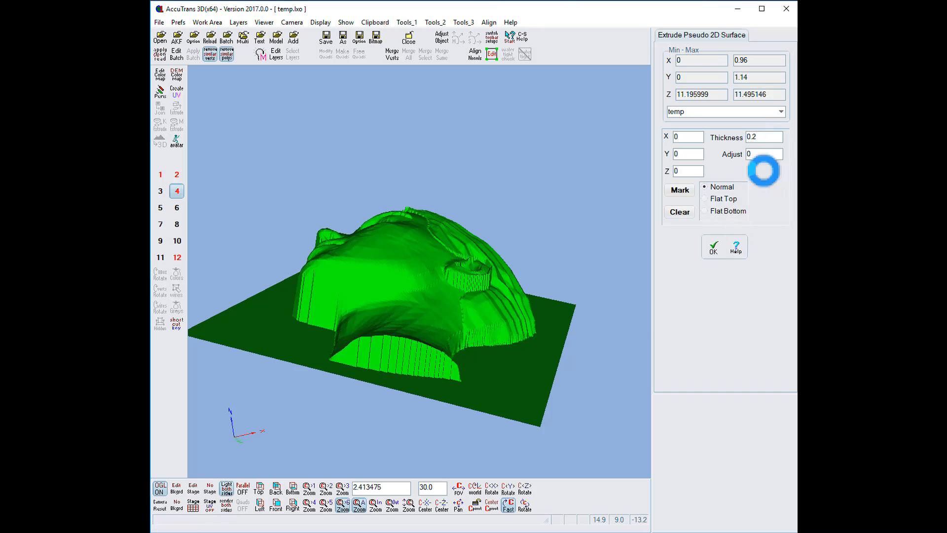
pyautogui.moveTo(398, 254); pyautogui.dragTo(490, 303)
pyautogui.moveTo(457, 262); pyautogui.dragTo(368, 207)
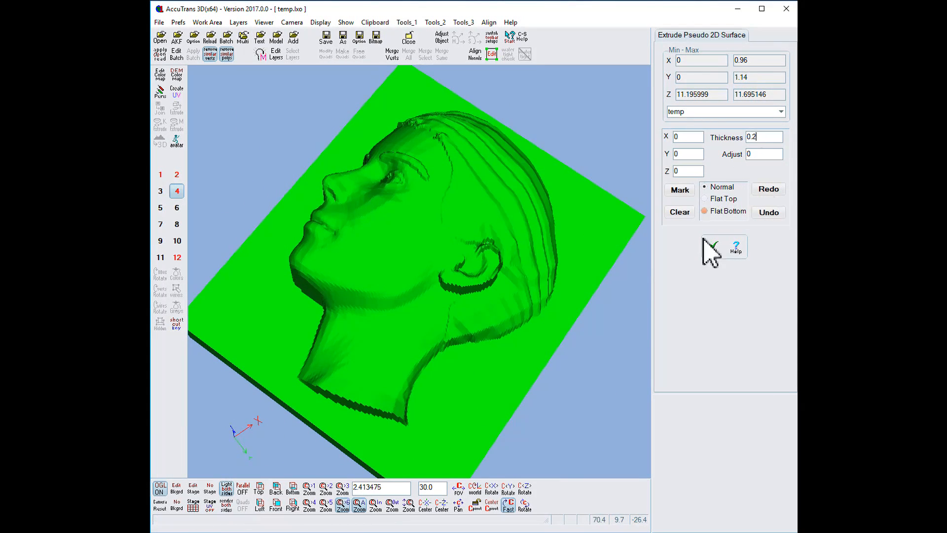
pyautogui.click(715, 253)
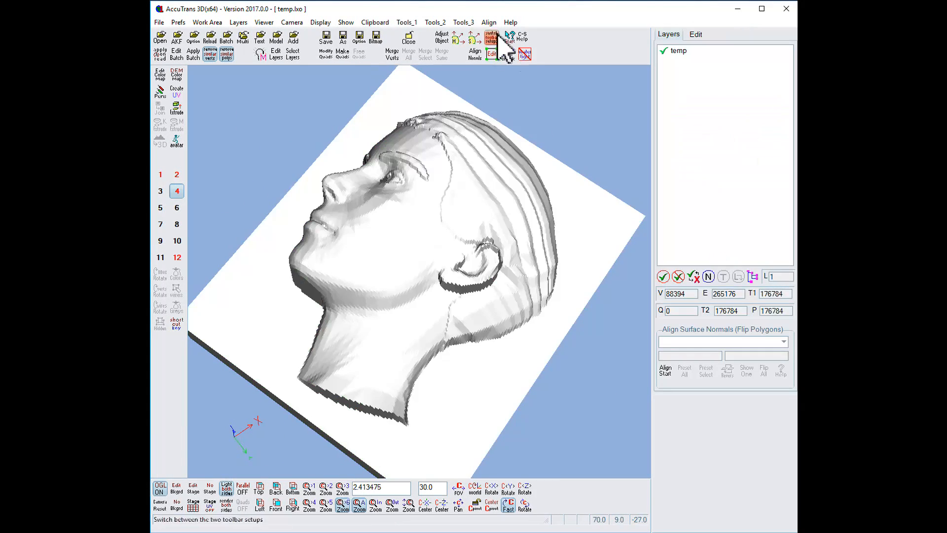
# - Run a watertight check on the extruded relief and view its solid base from a low angle
pyautogui.click(511, 49)
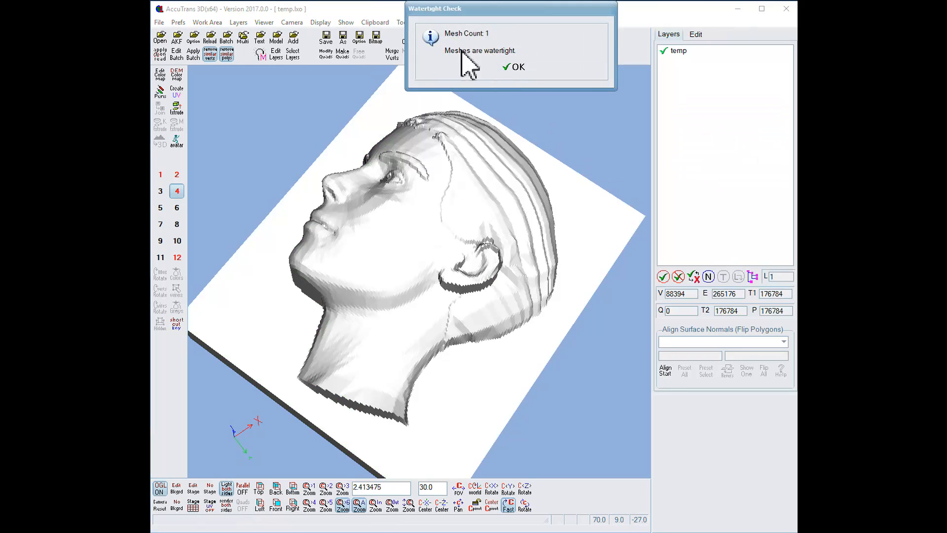
pyautogui.click(518, 69)
pyautogui.moveTo(482, 258); pyautogui.dragTo(515, 232)
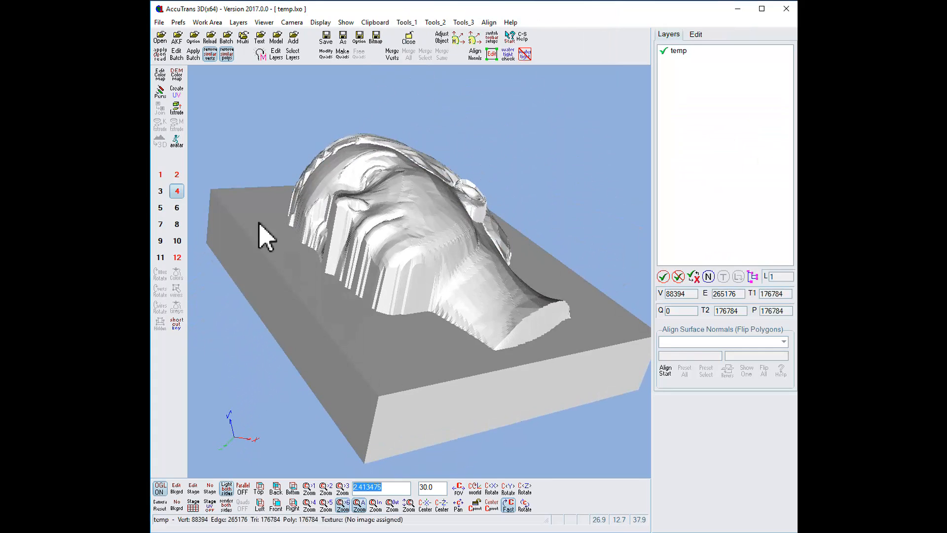
# - Paste the original head and wall layers from the clipboard into empty work area 6
pyautogui.click(177, 209)
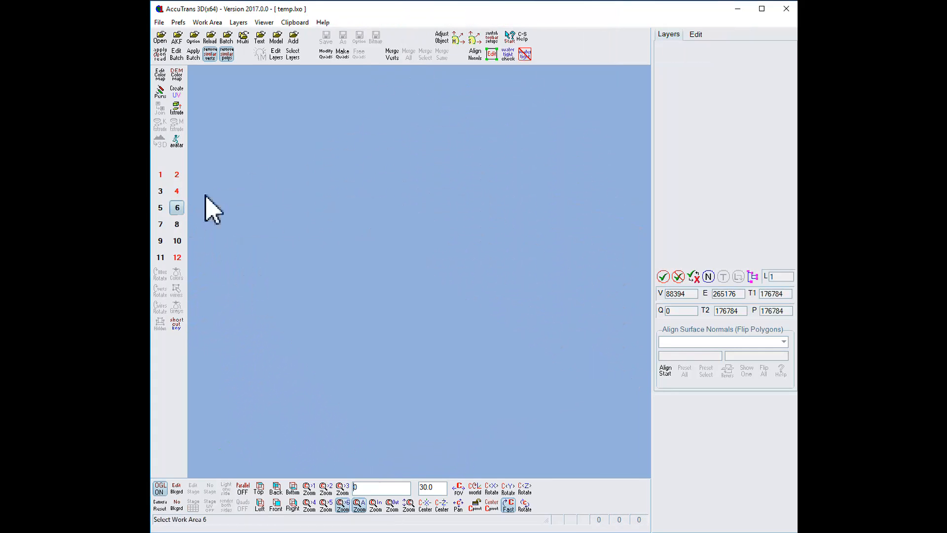
pyautogui.click(294, 22)
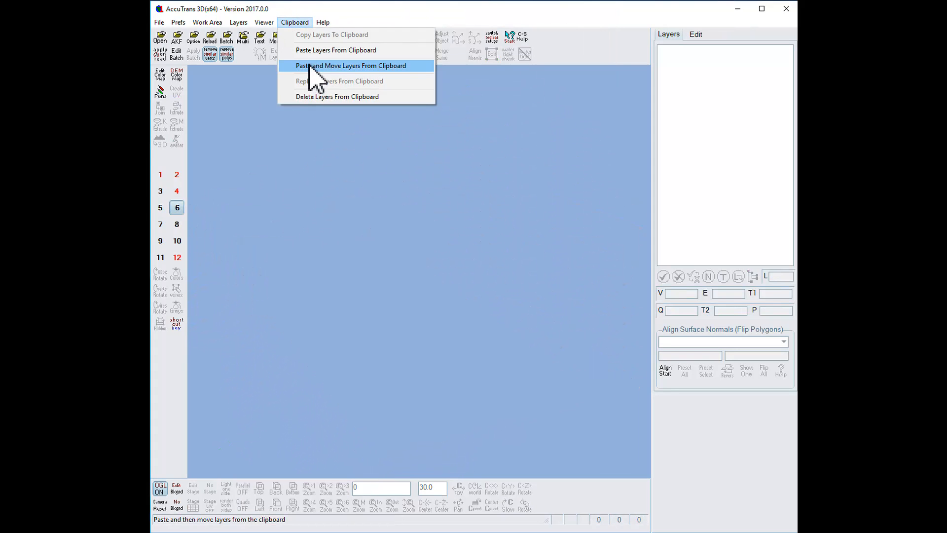
pyautogui.click(309, 52)
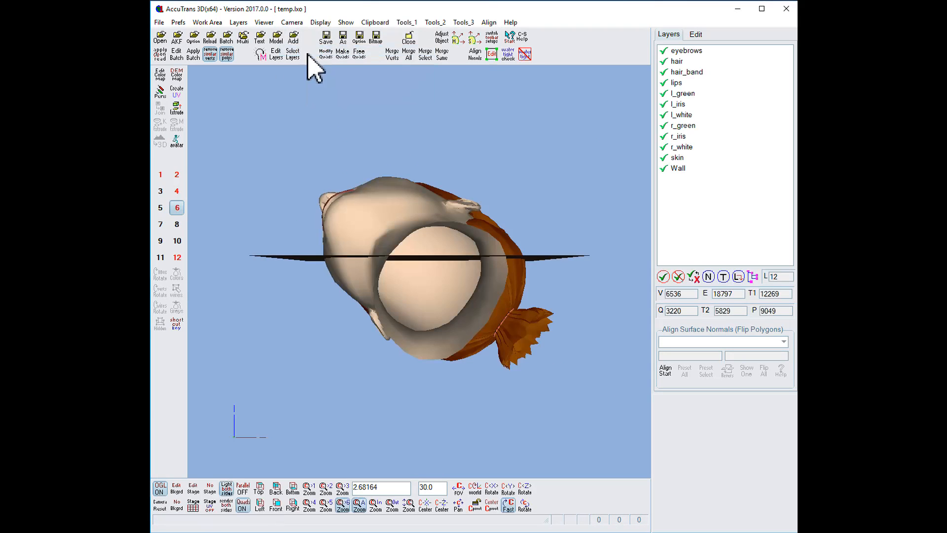
# - Convert the pasted meshes in work area 6 to a landscape with 0.005 grid spacing in X and Y
pyautogui.click(435, 23)
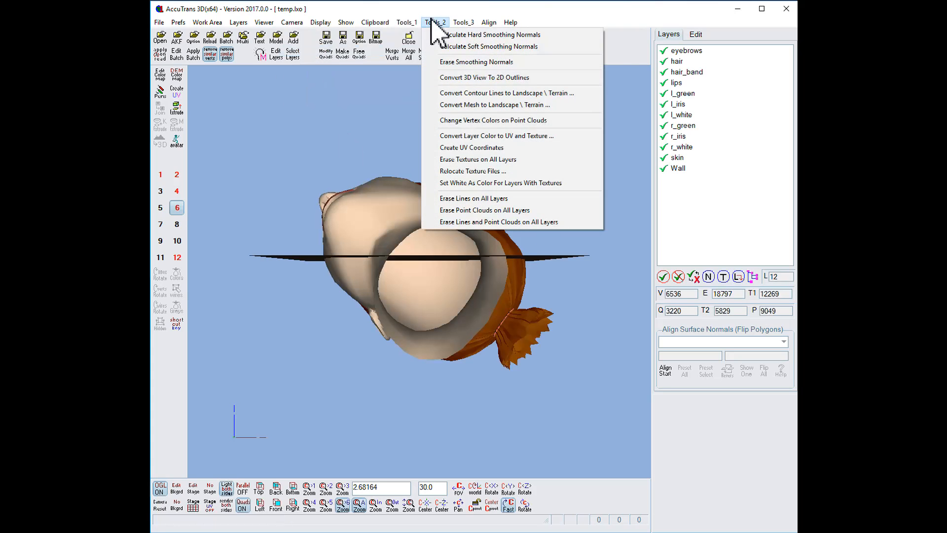
pyautogui.click(481, 105)
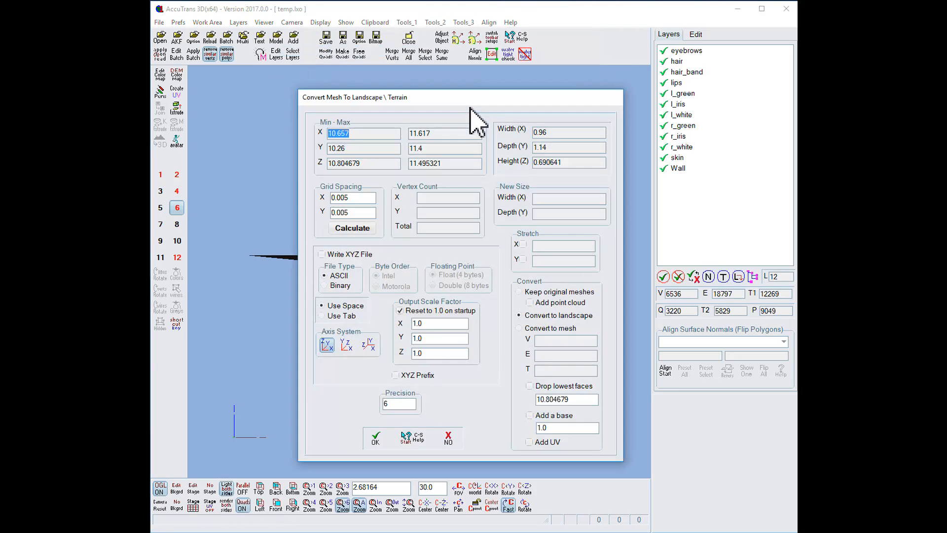
pyautogui.click(360, 230)
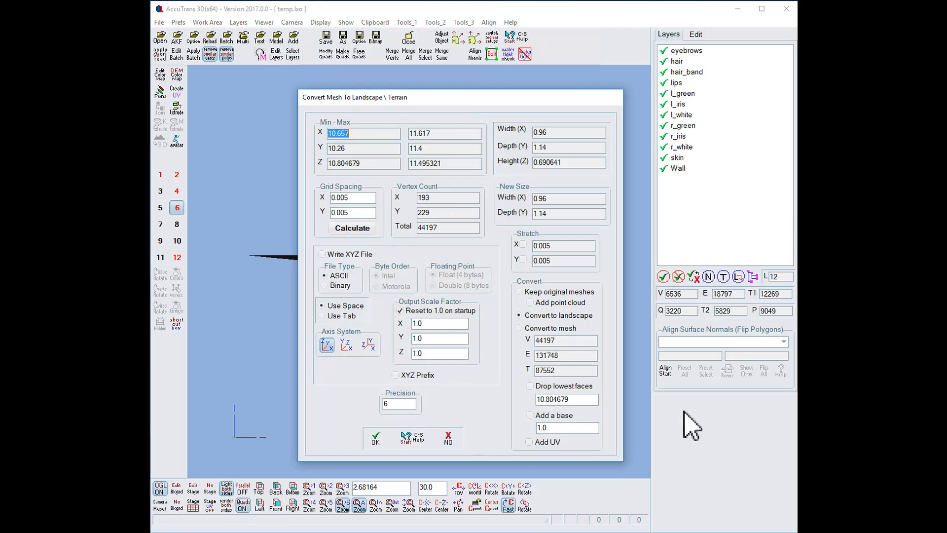
pyautogui.click(376, 437)
pyautogui.moveTo(490, 348); pyautogui.dragTo(498, 350)
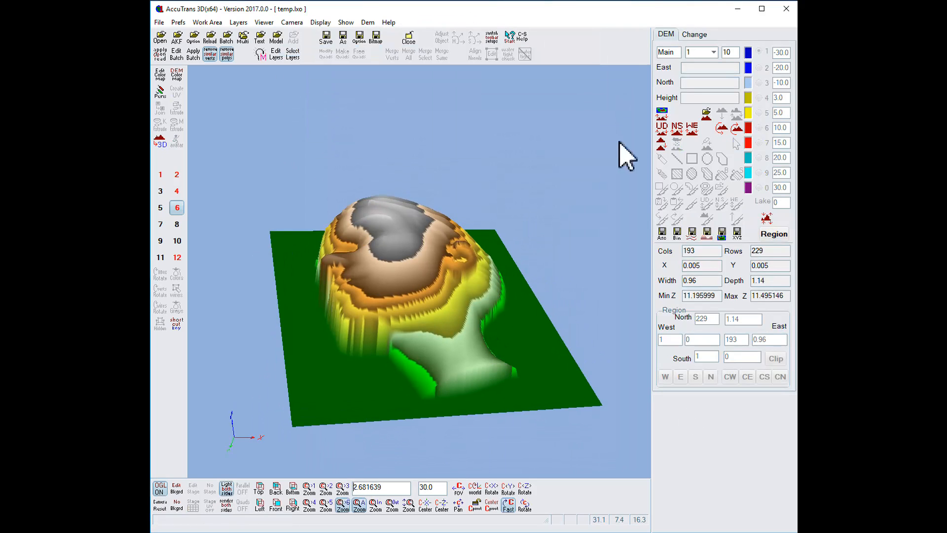
# - Smooth the landscape and convert it to a 3D mesh with a vertex interval of 1, keeping all faces
pyautogui.click(662, 145)
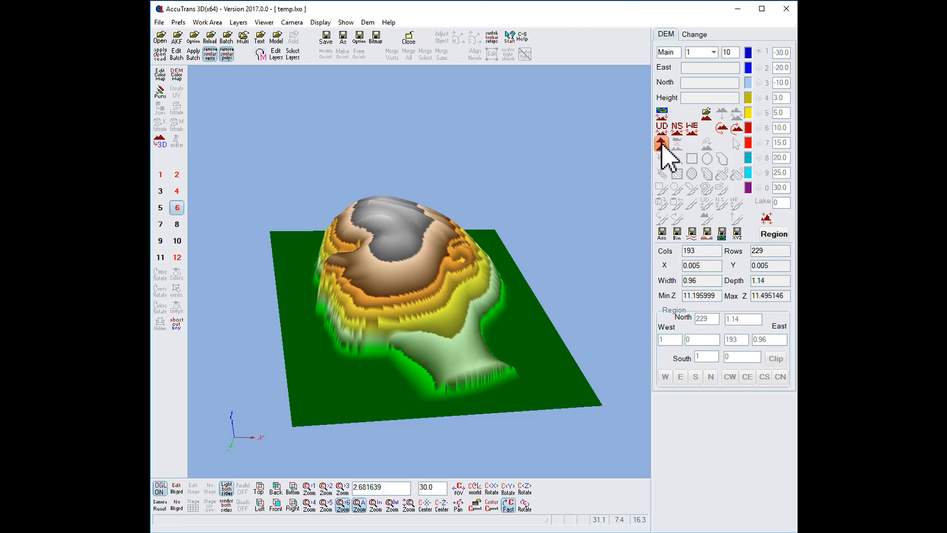
pyautogui.click(159, 142)
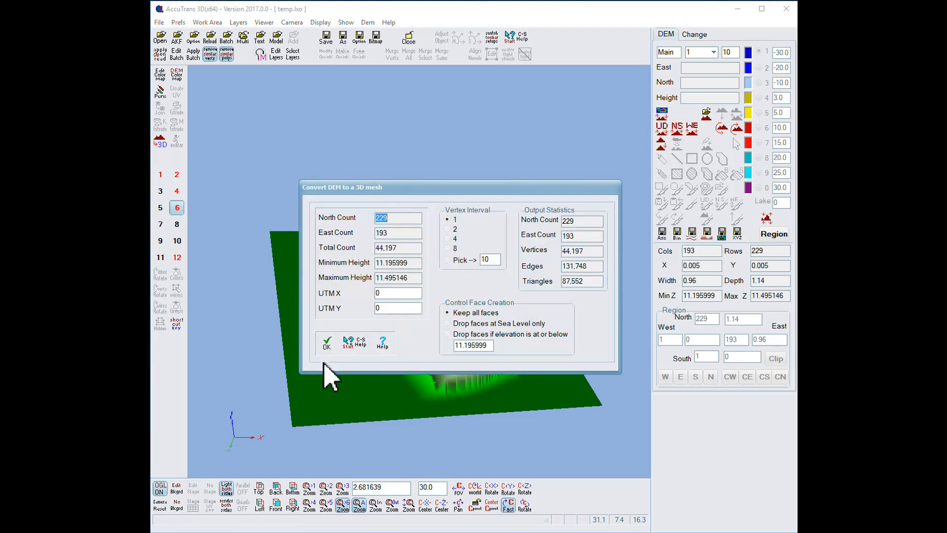
pyautogui.click(326, 343)
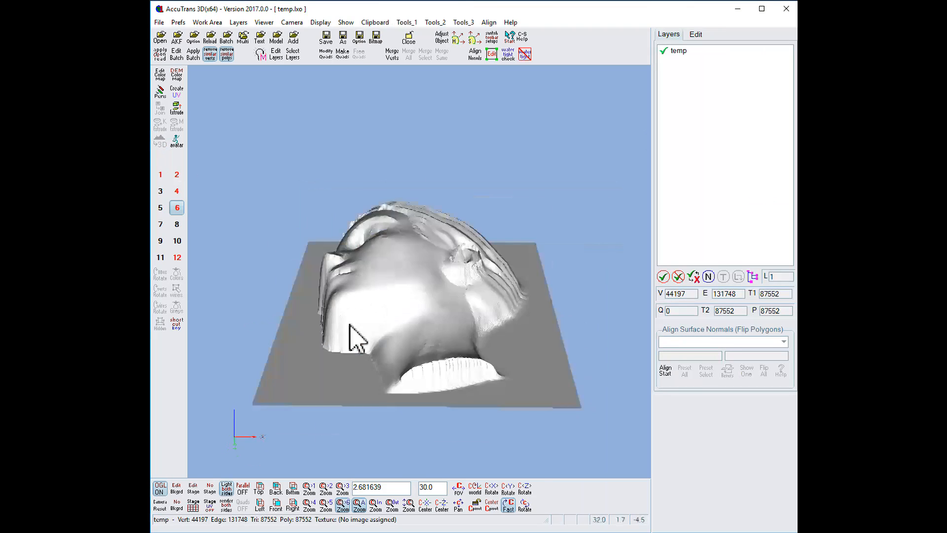
# - Compare the face and ear detail of the smoothed relief in work area 6 with the extruded relief in work area 4
pyautogui.scroll(5, 444, 230)
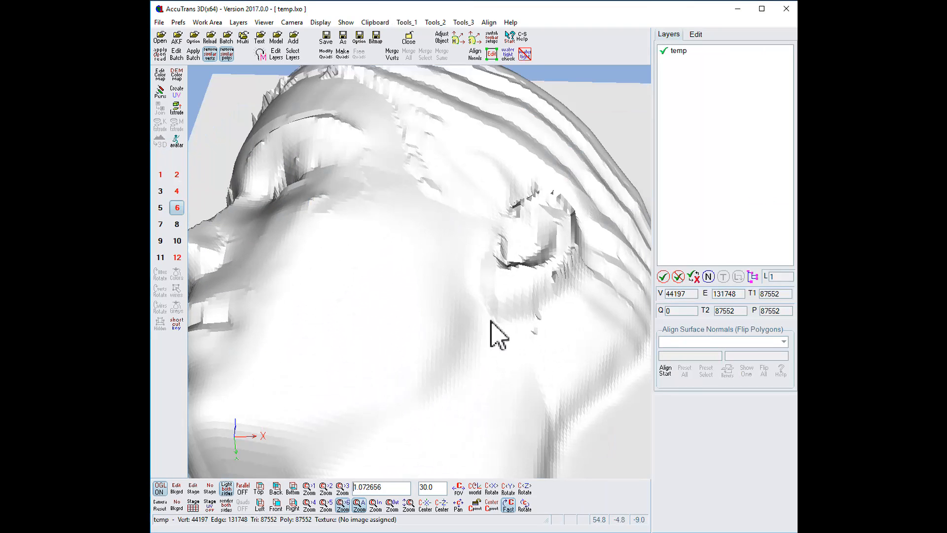
pyautogui.moveTo(515, 302)
pyautogui.mouseDown()
pyautogui.moveTo(499, 299)
pyautogui.moveTo(517, 301)
pyautogui.moveTo(528, 327)
pyautogui.moveTo(515, 311)
pyautogui.mouseUp()
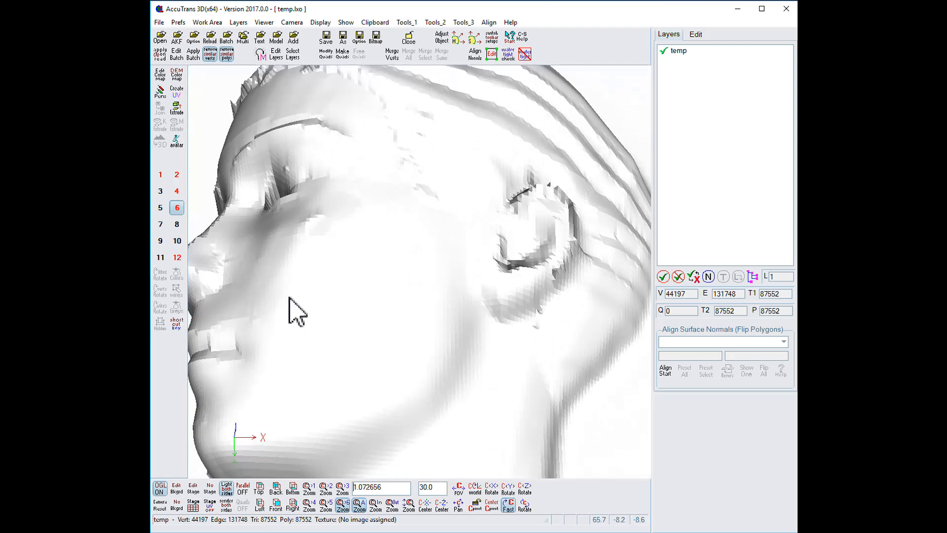
pyautogui.click(176, 193)
pyautogui.moveTo(484, 215); pyautogui.dragTo(455, 215)
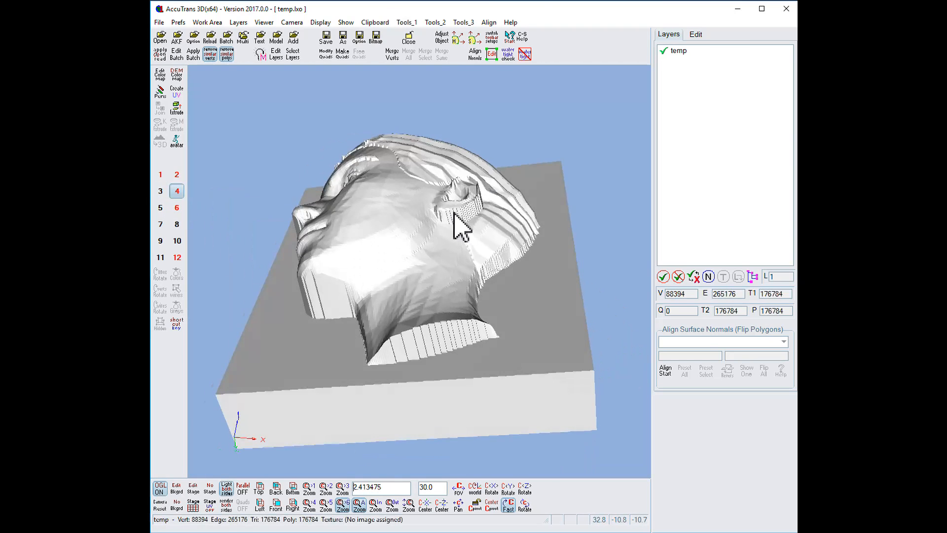
pyautogui.scroll(10, 454, 216)
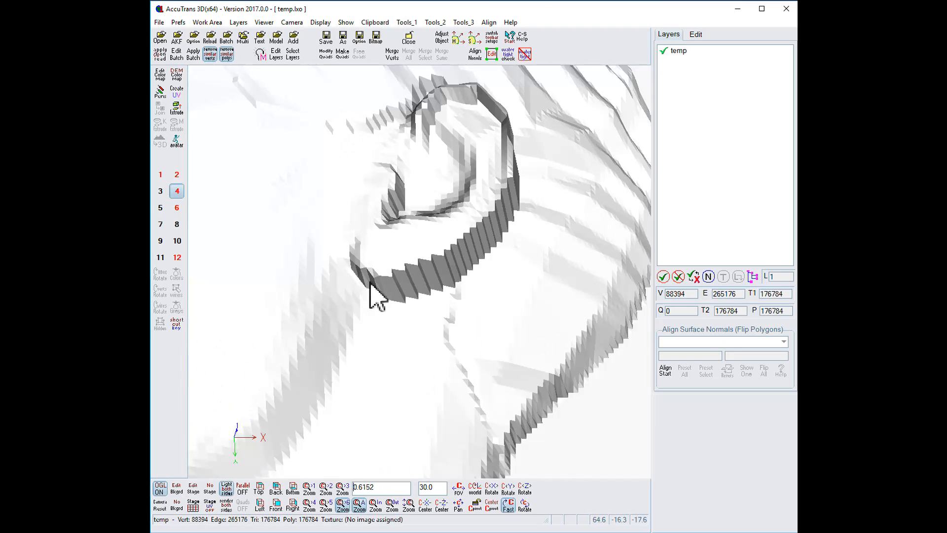
pyautogui.scroll(-6, 368, 279)
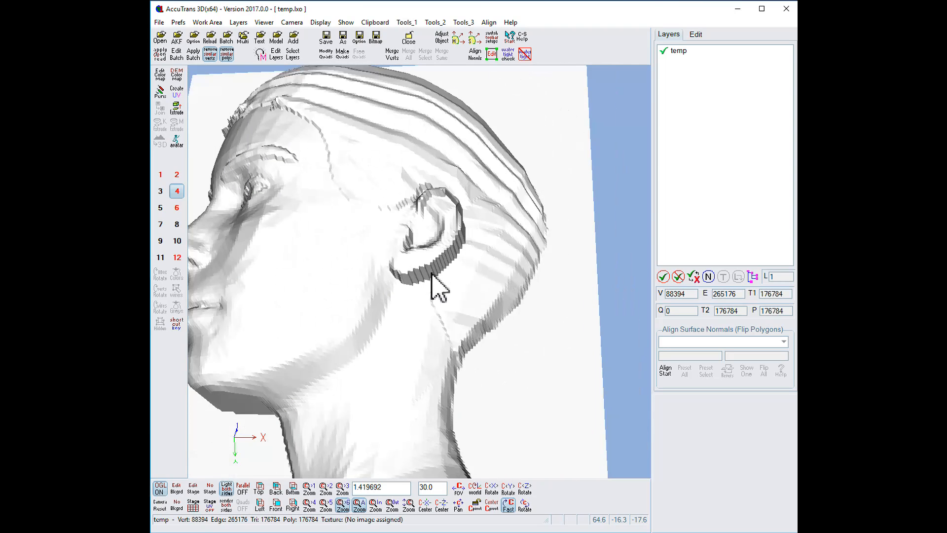
# - Paste the original head and wall layers from the clipboard into empty work area 8
pyautogui.click(177, 225)
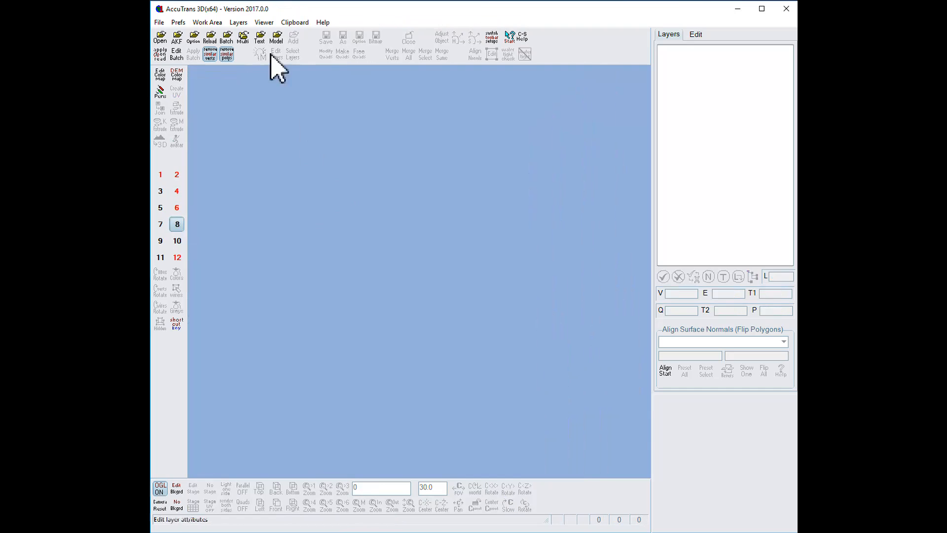
pyautogui.click(290, 23)
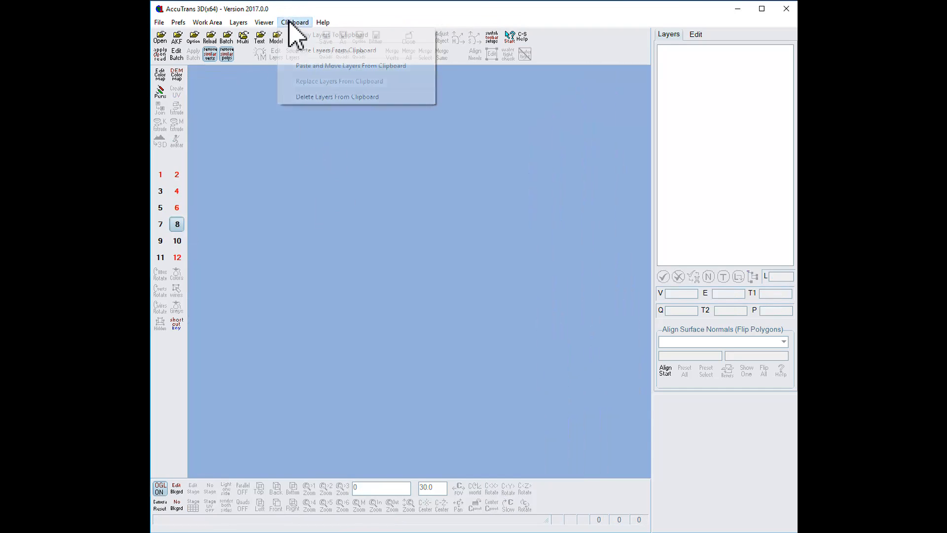
pyautogui.click(310, 50)
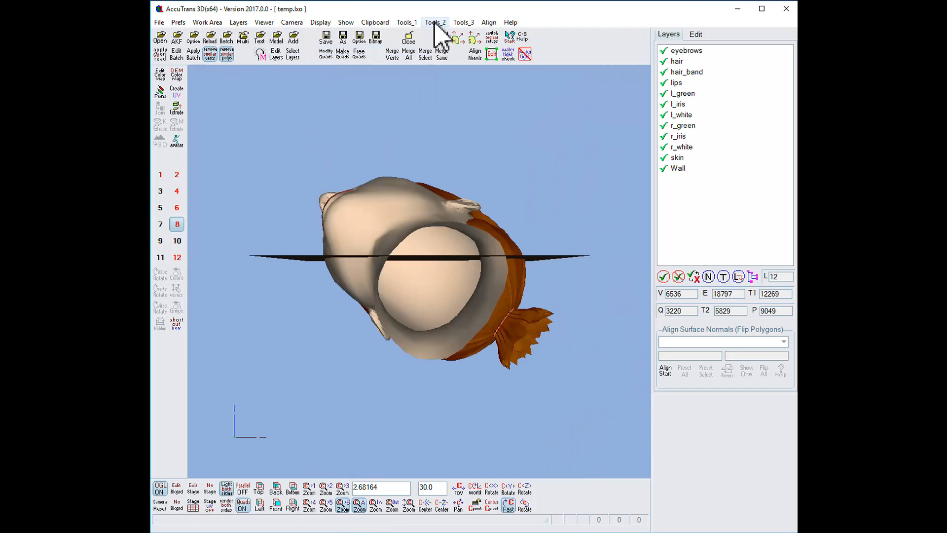
# - Convert the pasted meshes directly to a mesh with 0.005 grid spacing in X and Y and an added base of 1.0
pyautogui.click(435, 23)
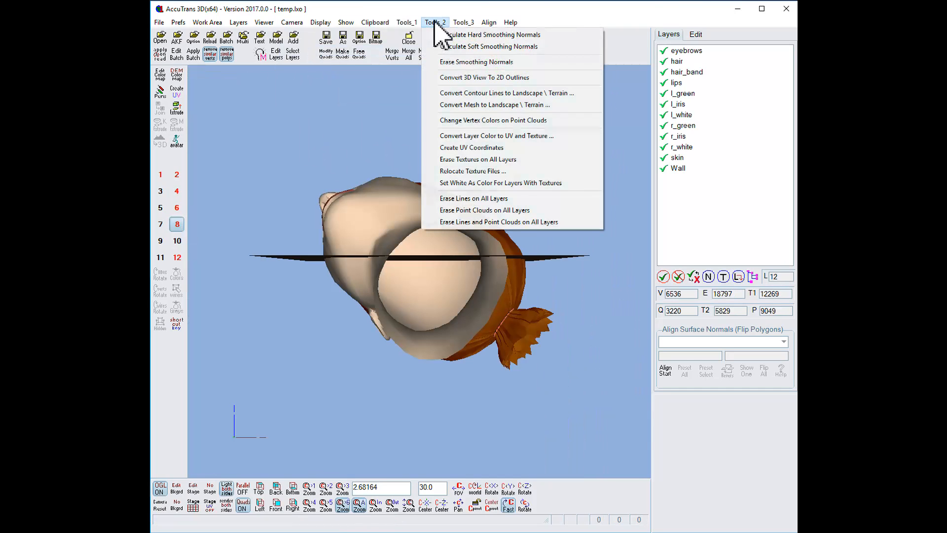
pyautogui.click(450, 105)
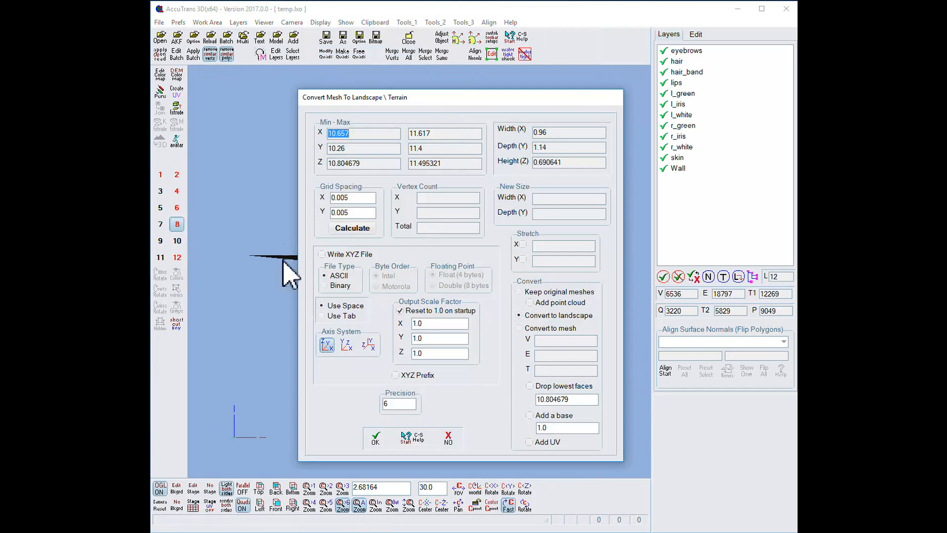
pyautogui.click(348, 229)
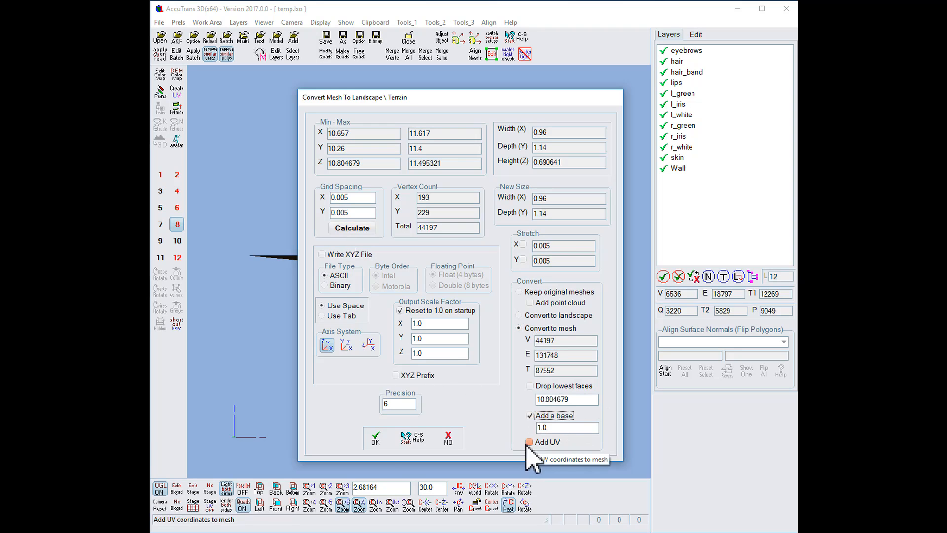
pyautogui.click(379, 438)
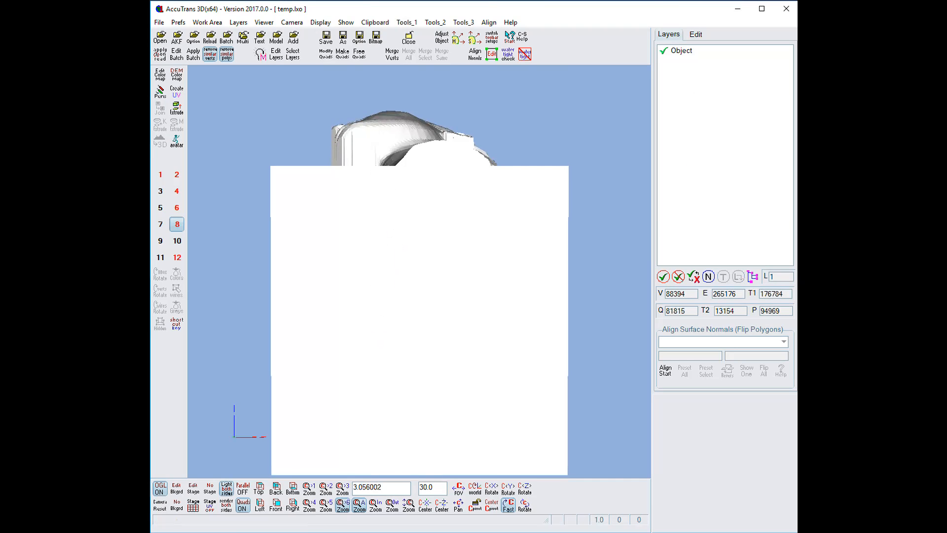
# - Run a watertight check on the new relief with its base and inspect the solid from several angles
pyautogui.moveTo(376, 306); pyautogui.dragTo(393, 213)
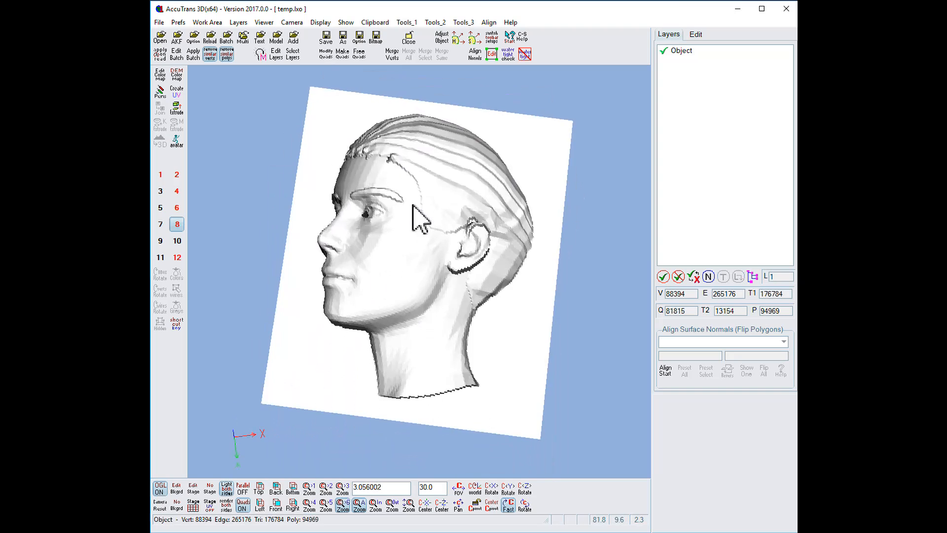
pyautogui.moveTo(483, 302); pyautogui.dragTo(312, 227)
pyautogui.click(511, 54)
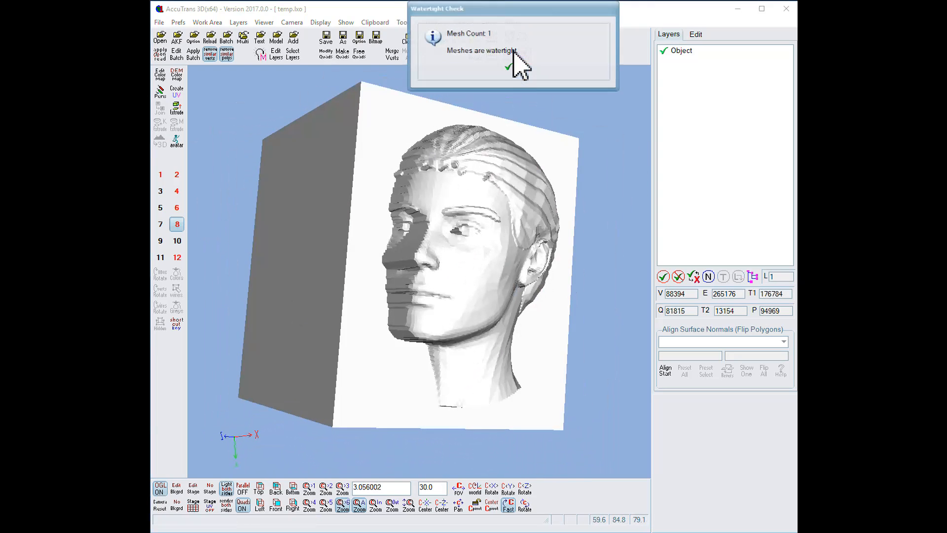
pyautogui.click(526, 67)
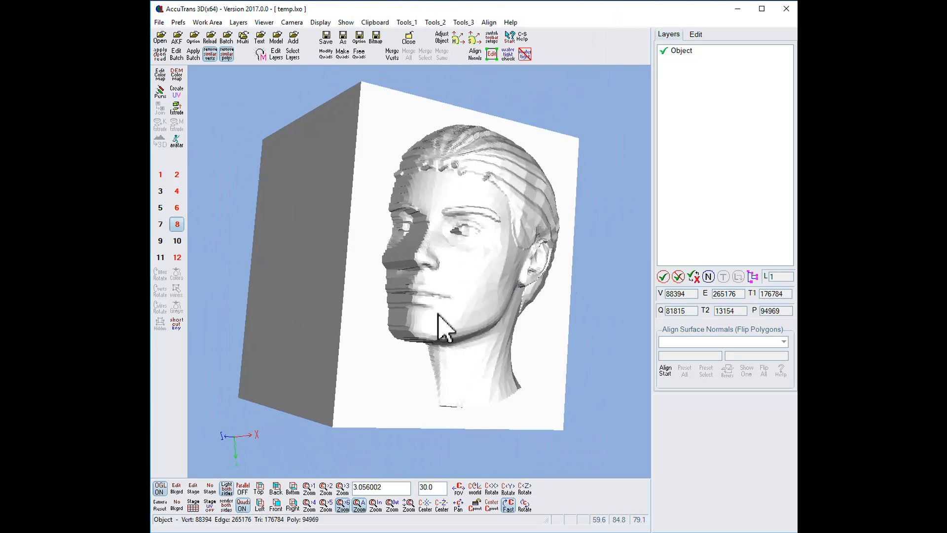
pyautogui.moveTo(427, 317); pyautogui.dragTo(398, 323)
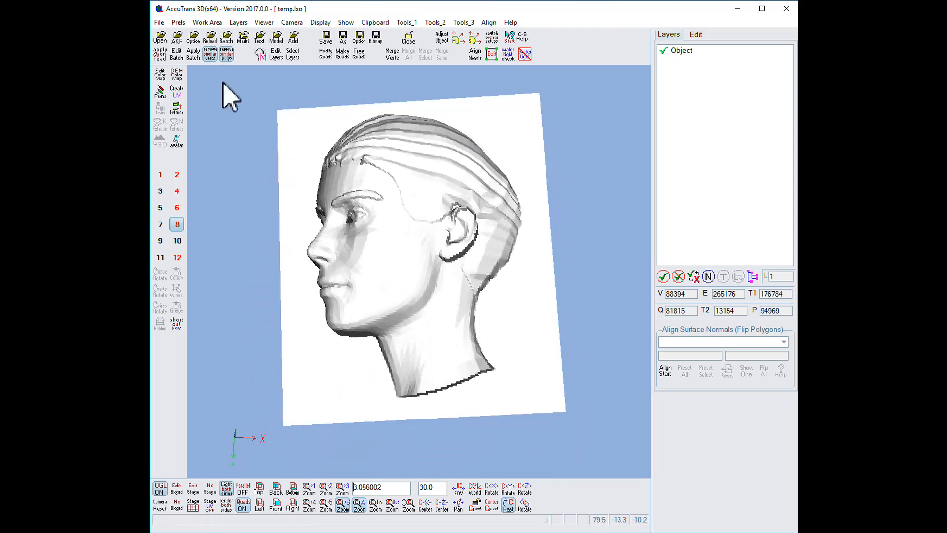
# - Rotate the relief 90 degrees in X about the origin, and turn on avatar mode to view the reoriented solid
pyautogui.click(442, 38)
pyautogui.moveTo(461, 272); pyautogui.dragTo(454, 263)
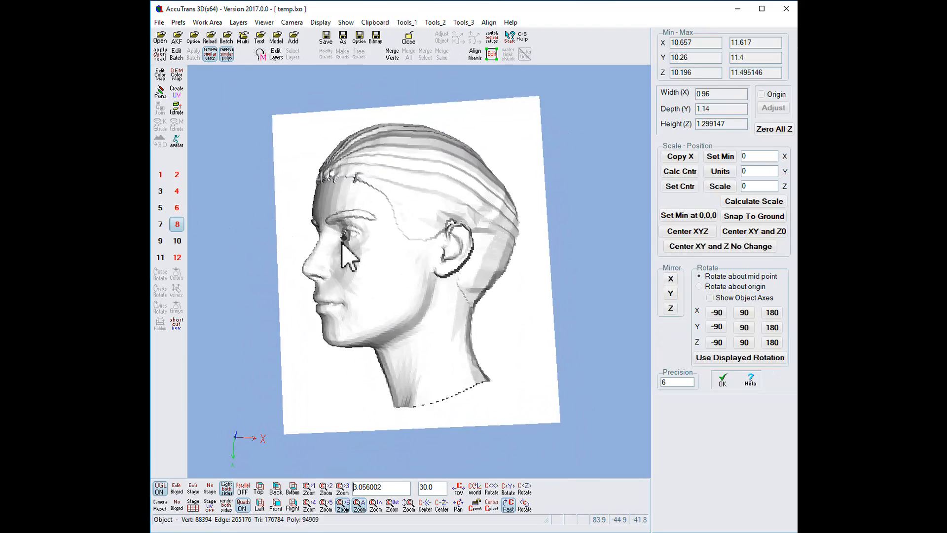
pyautogui.click(276, 504)
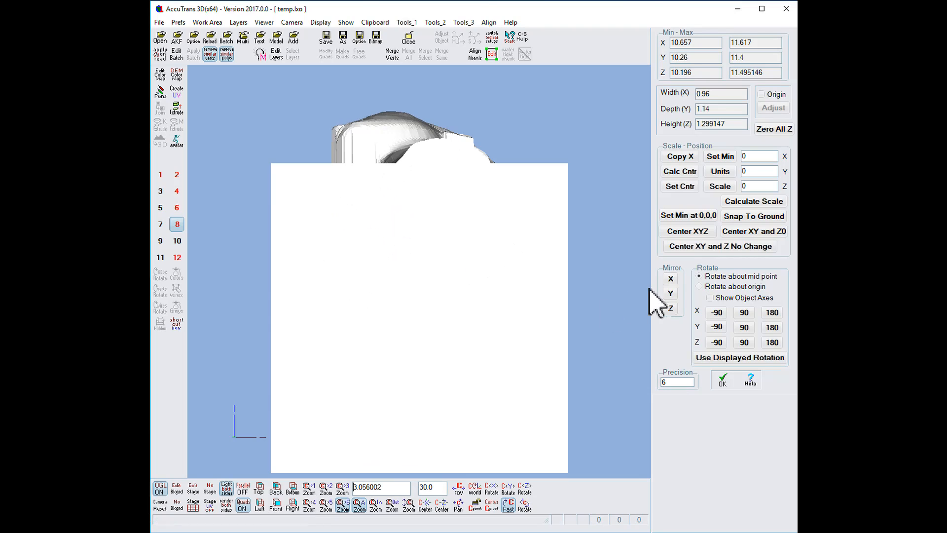
pyautogui.click(700, 287)
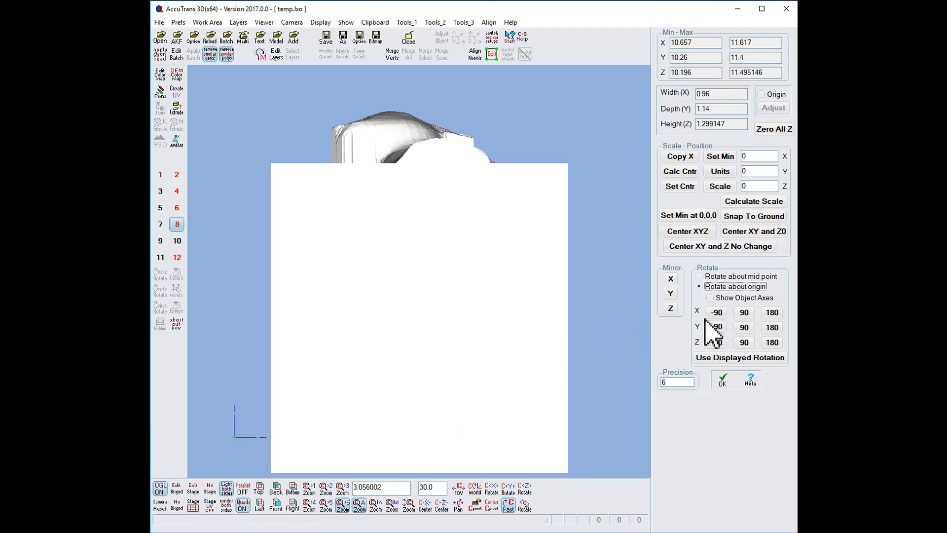
pyautogui.click(744, 312)
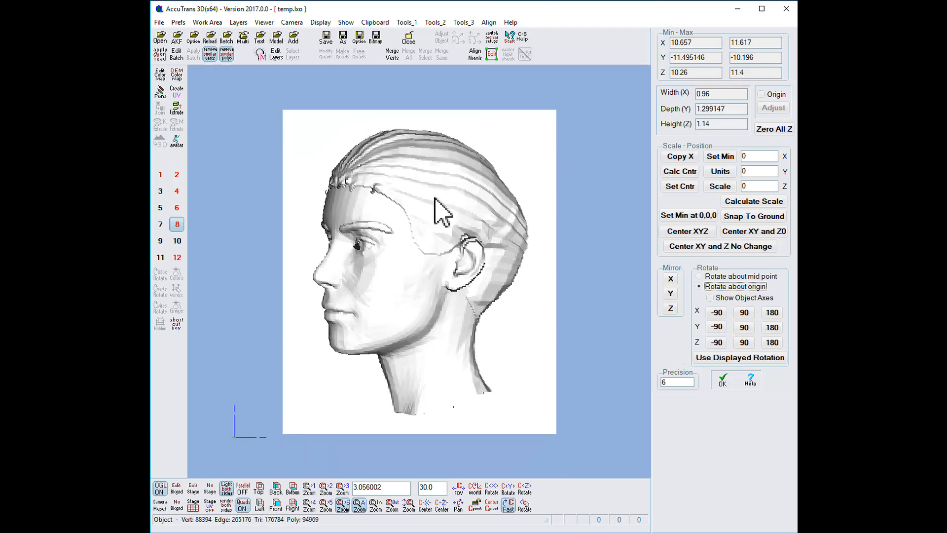
pyautogui.click(177, 141)
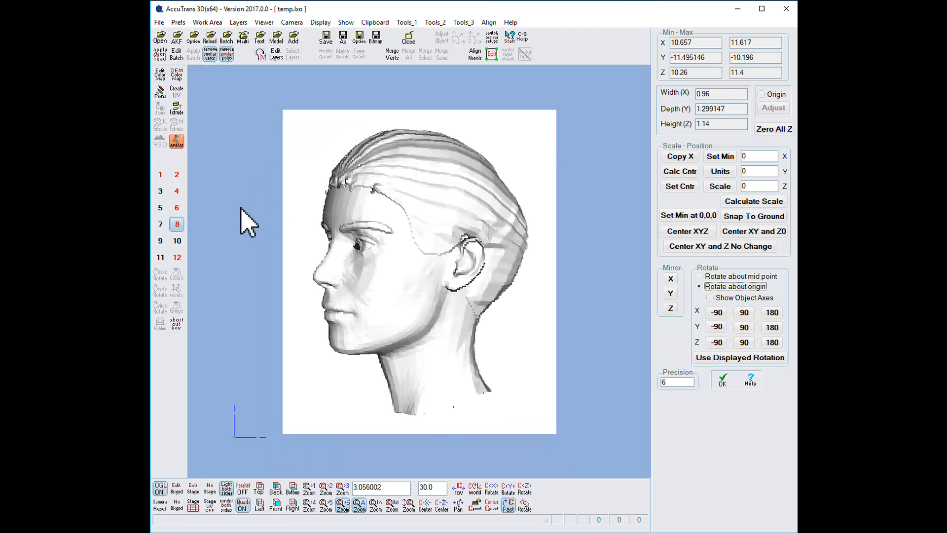
pyautogui.moveTo(253, 228); pyautogui.dragTo(349, 243)
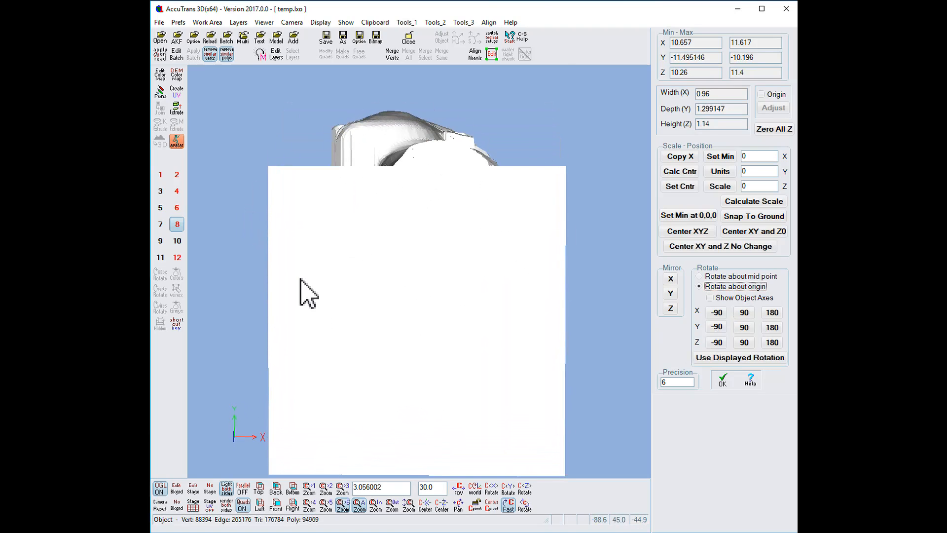